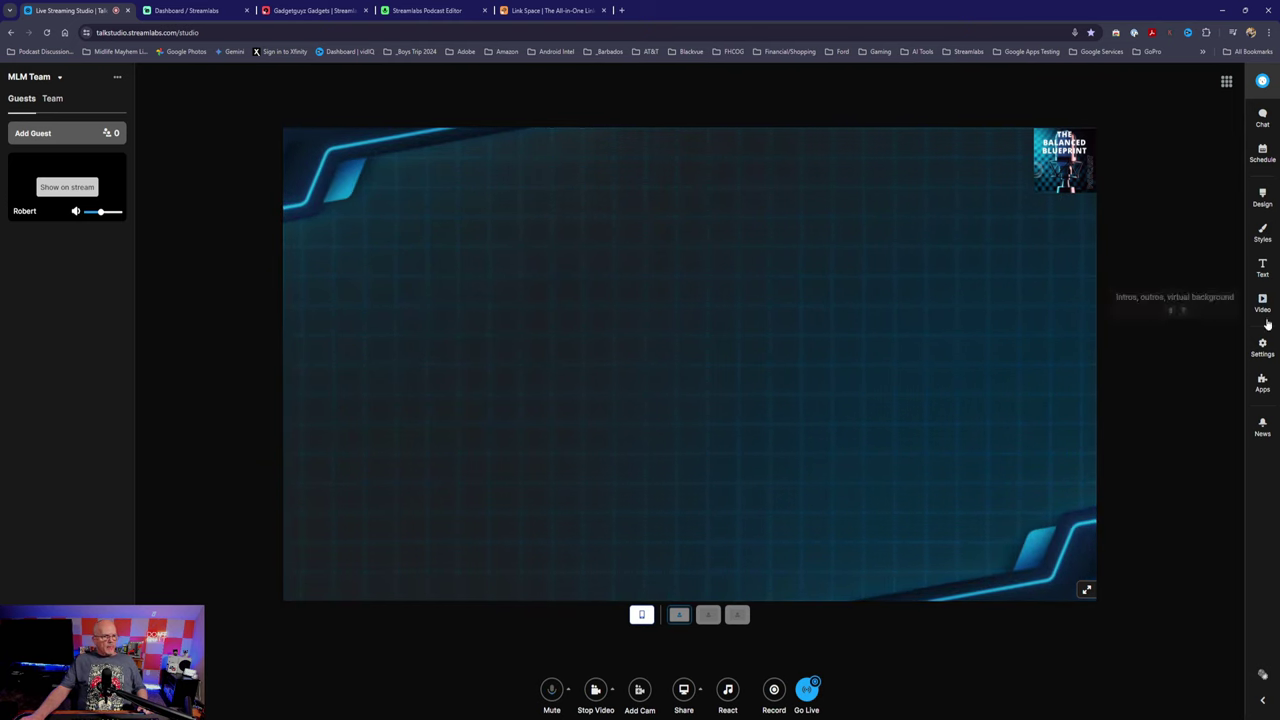
- Open the studio settings and briefly show the host's camera on the stream before hiding it again
left_click(1262, 350)
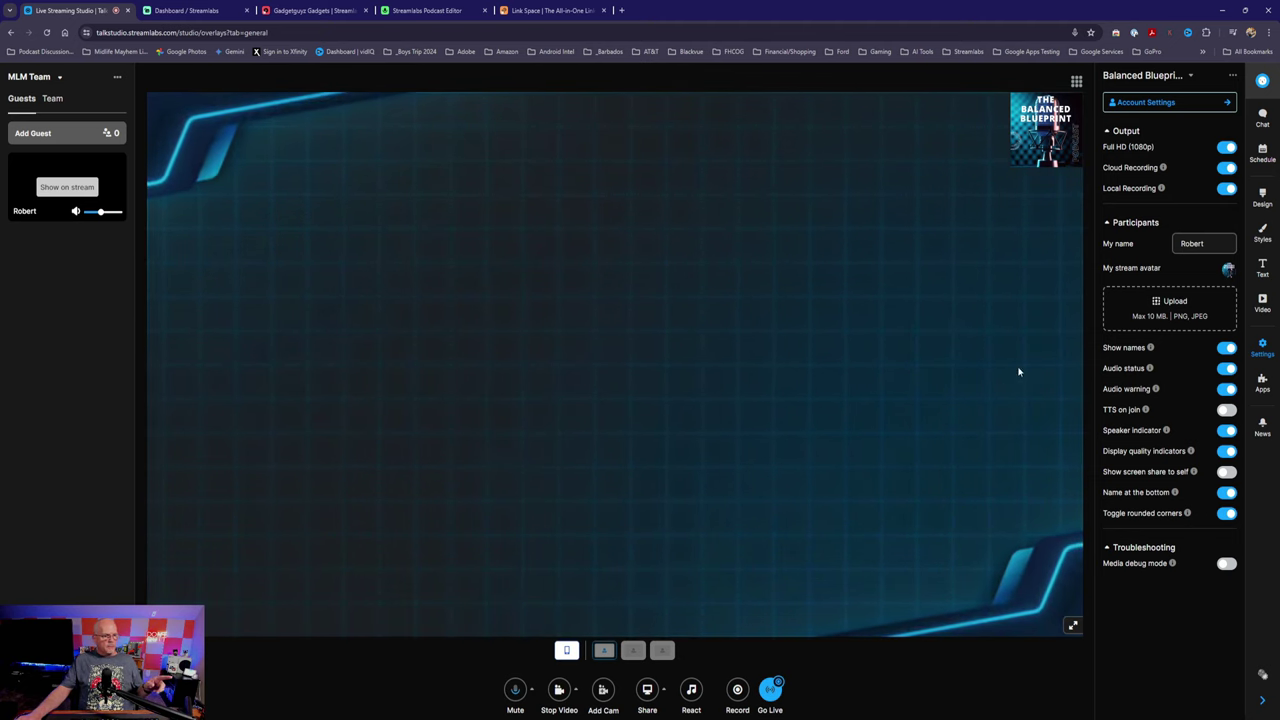
mouse_move(1151, 368)
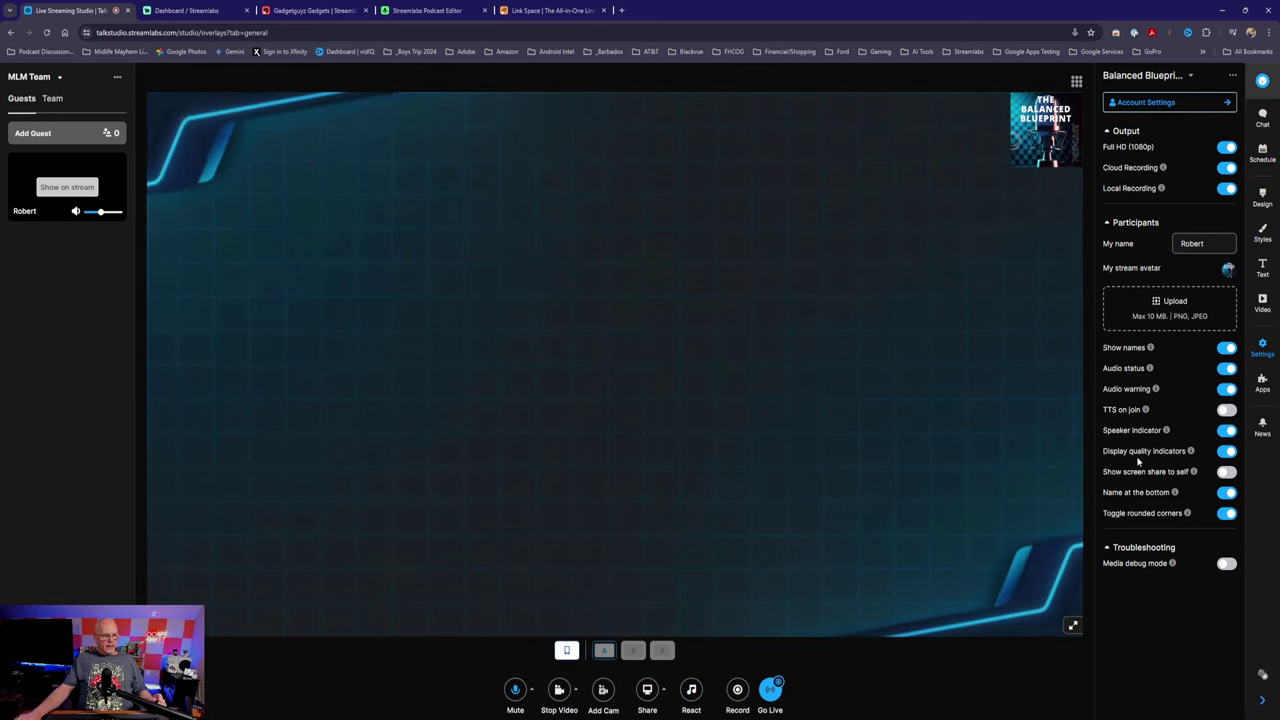
mouse_move(1180, 463)
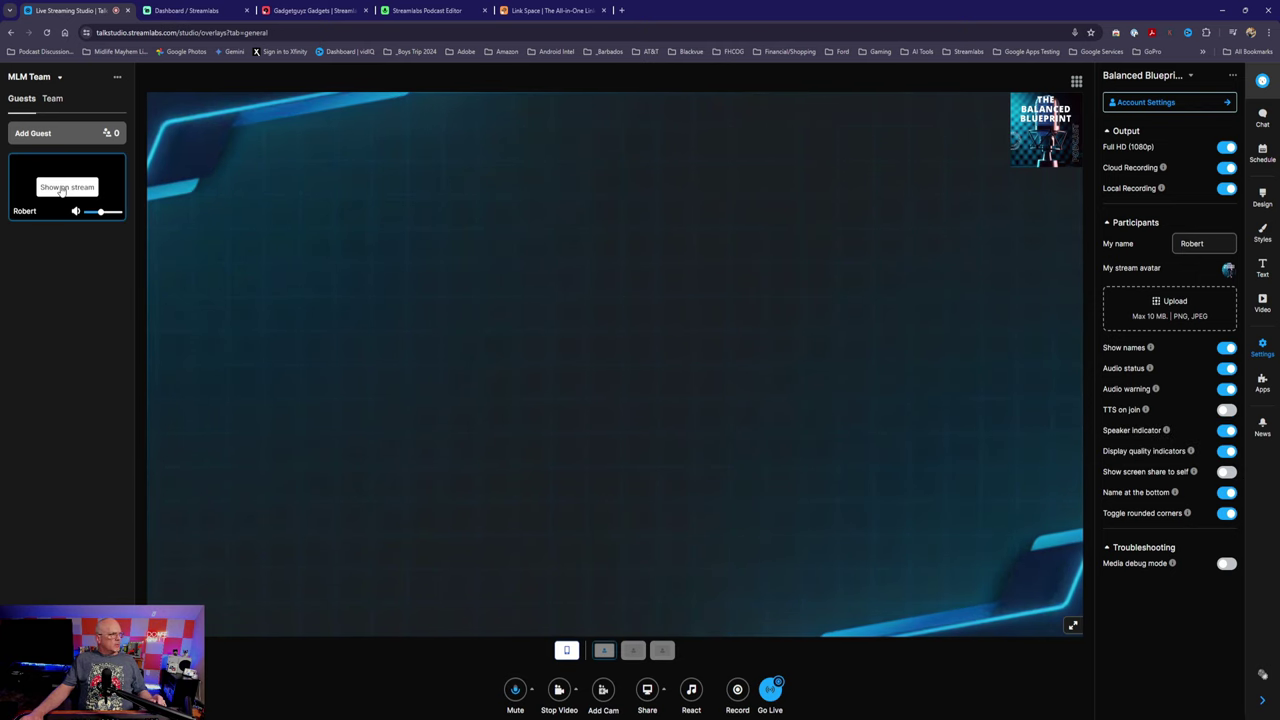
left_click(62, 189)
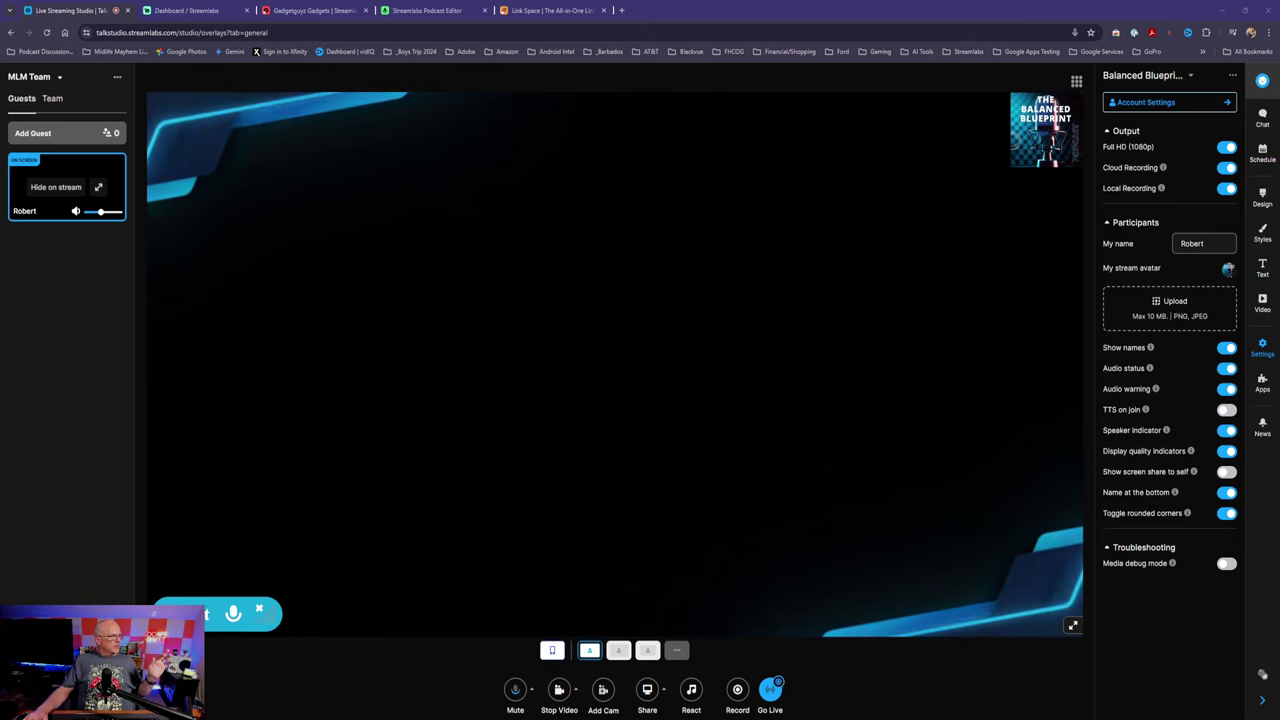
left_click(56, 187)
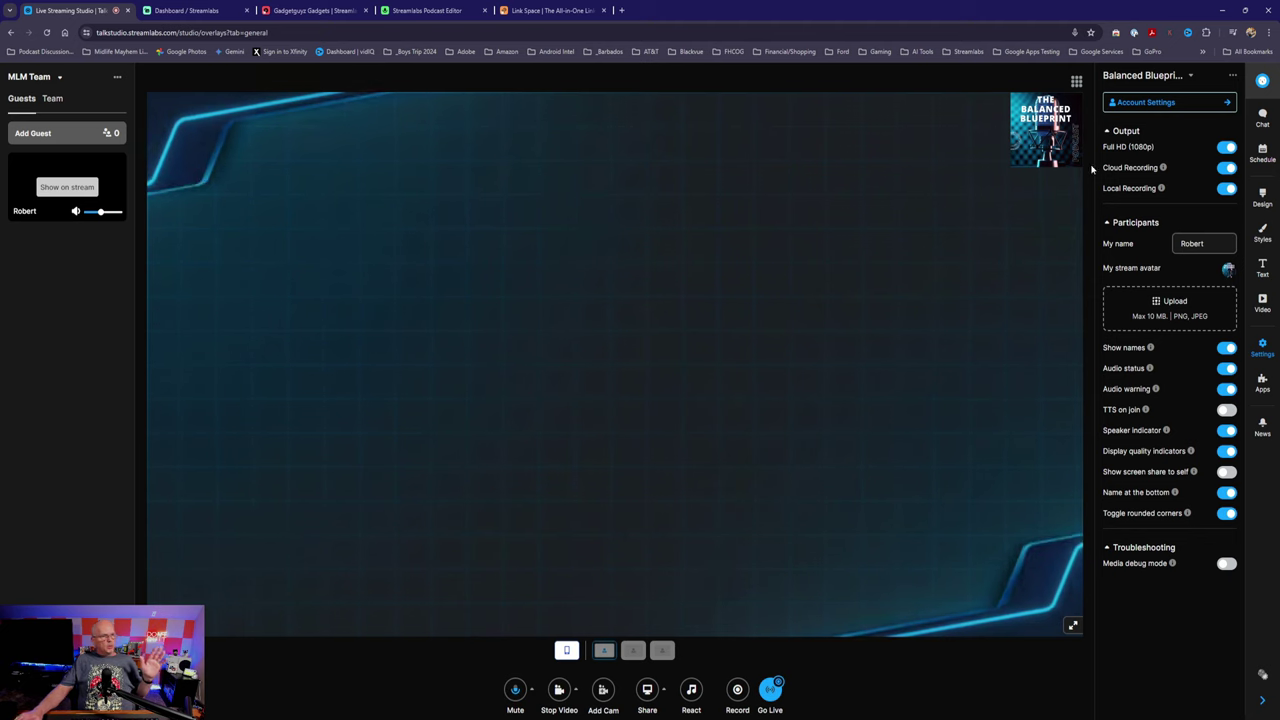
- Switch the studio's branding profile to United We Stand and also try the Gadgetguyz Gadgets profile
left_click(1191, 77)
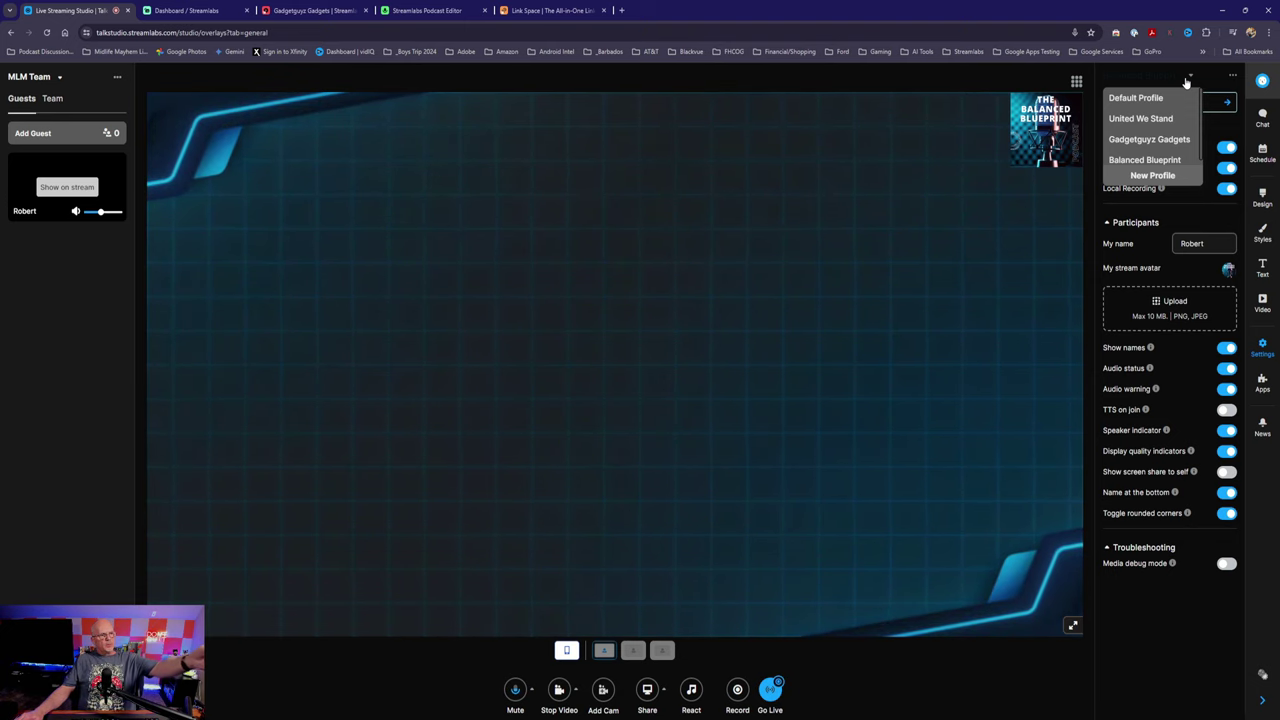
left_click(1150, 119)
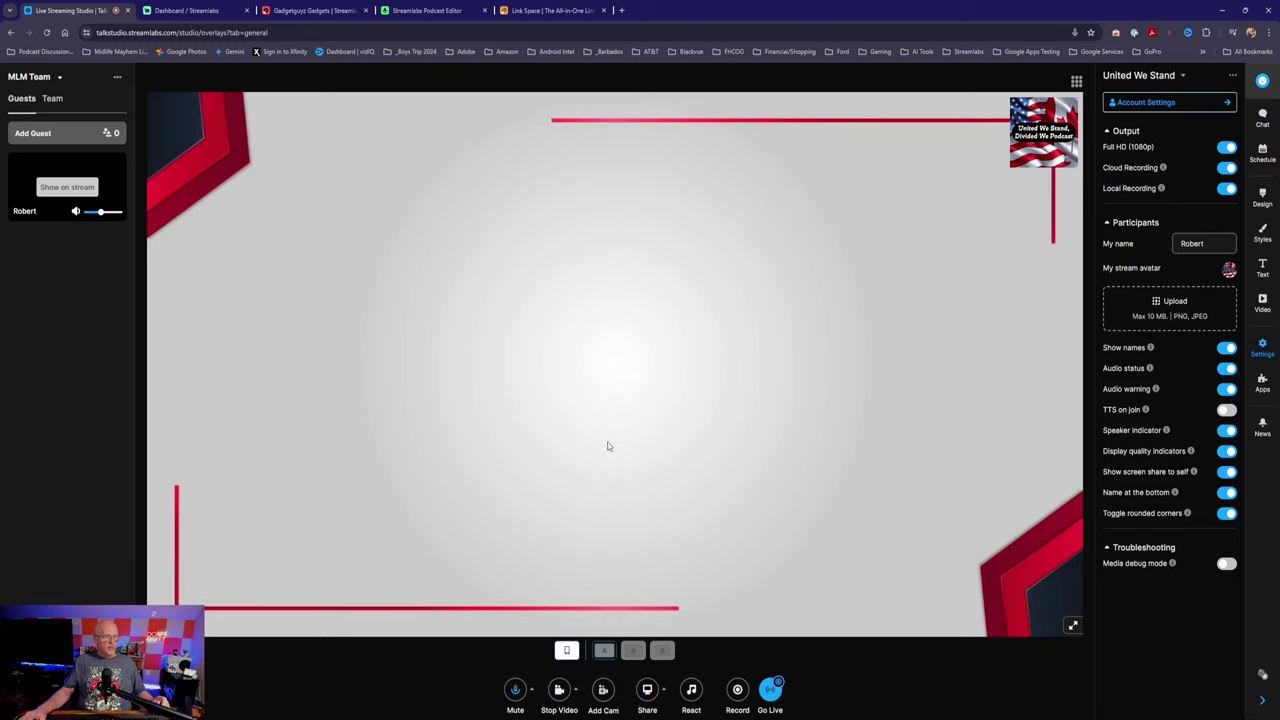
left_click(1184, 79)
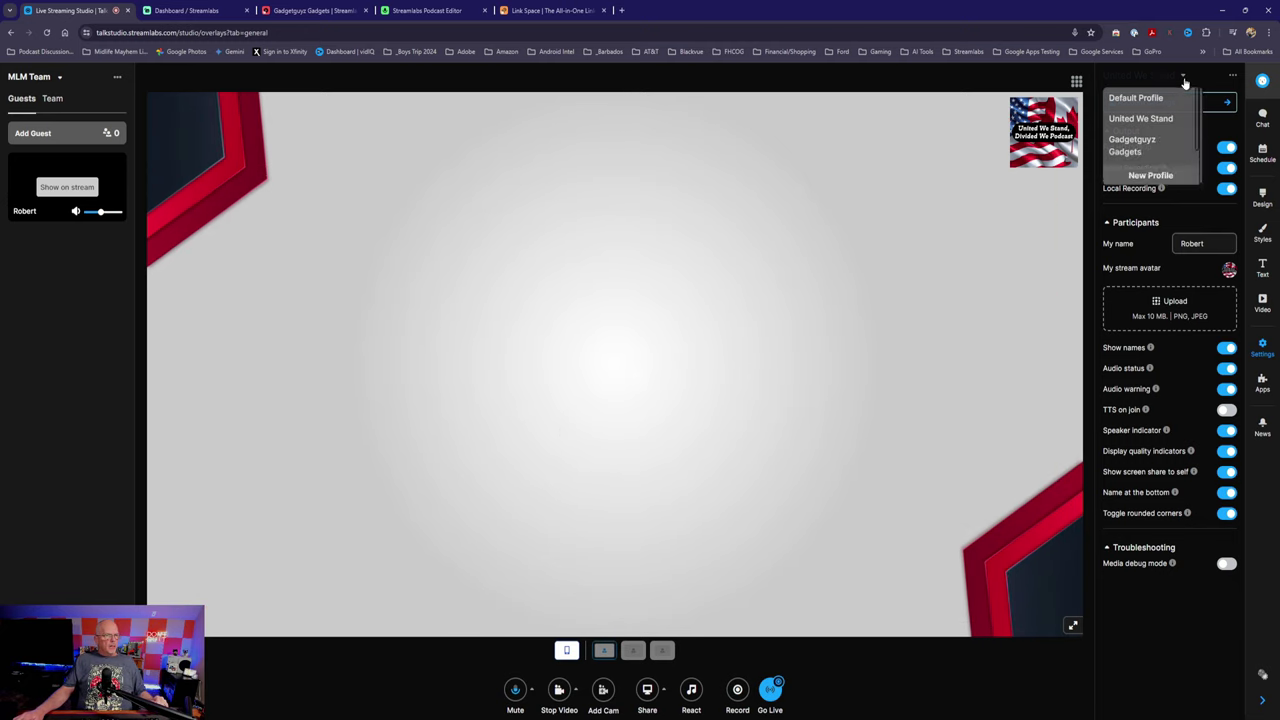
left_click(1150, 140)
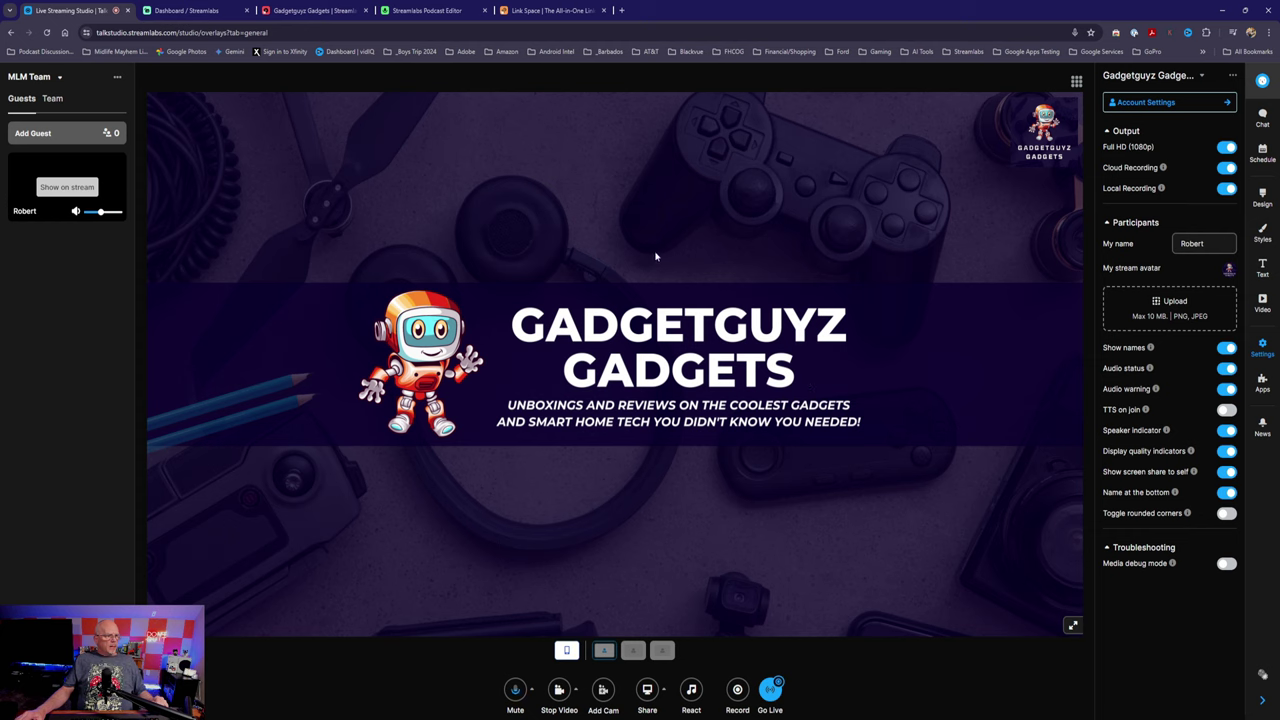
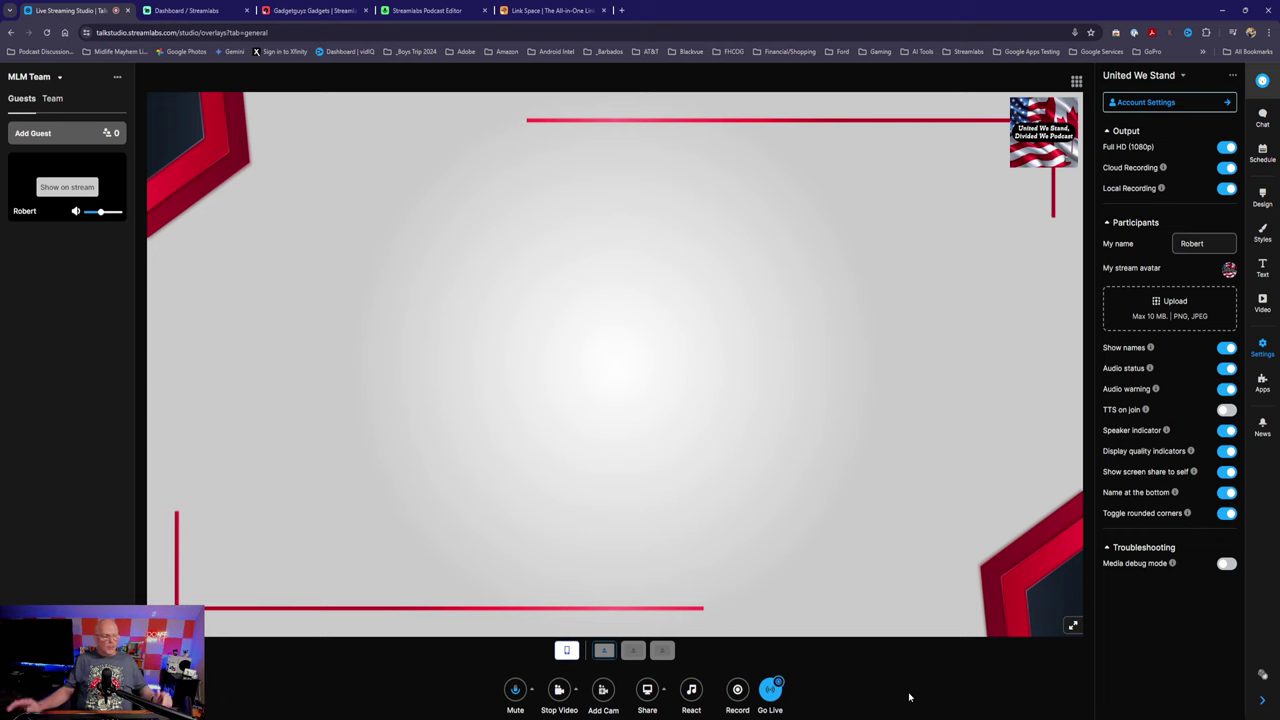
- Look through the sound reactions available for the stream and close the list
left_click(691, 690)
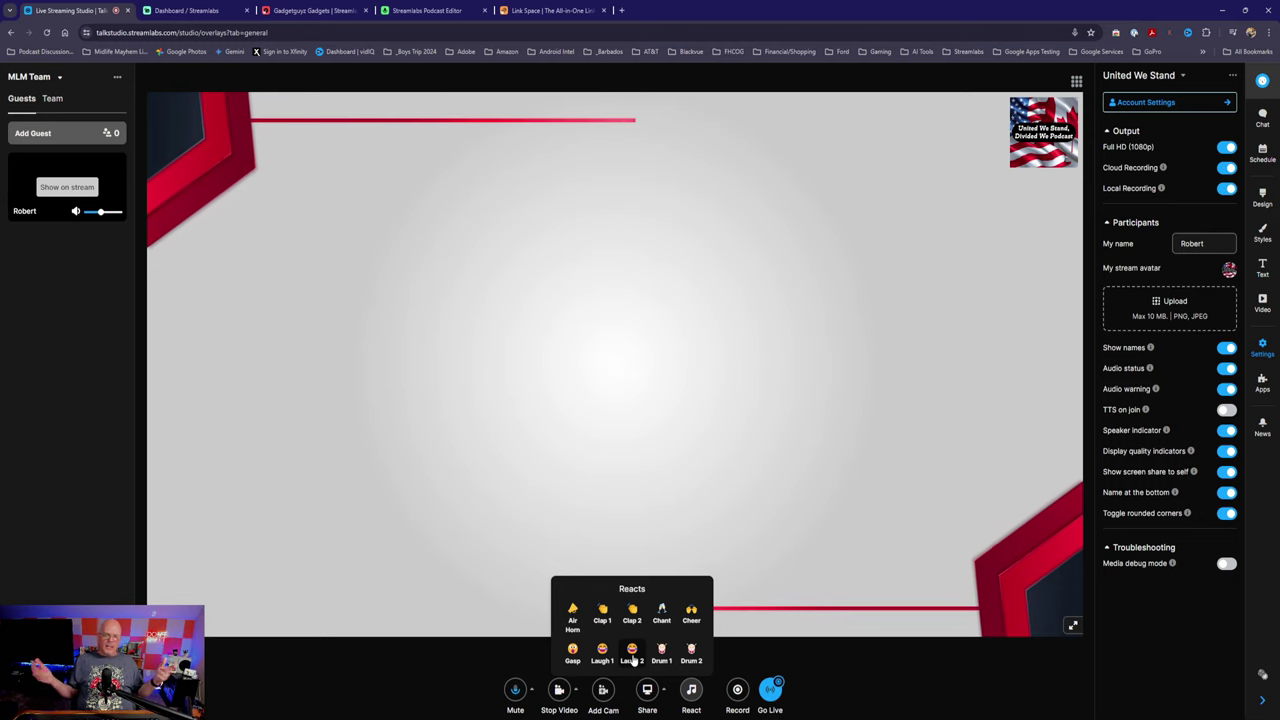
left_click(691, 690)
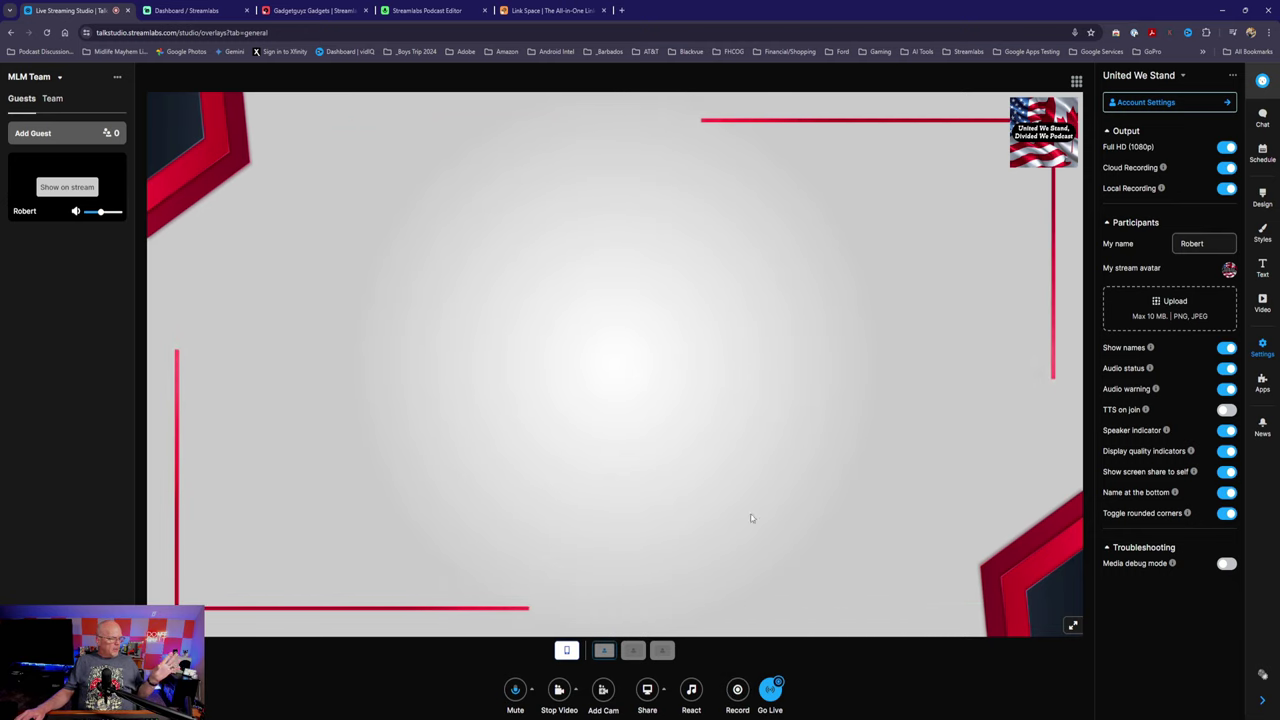
- Show the host's camera on the stream and start a recording titled "Test6"
left_click(66, 188)
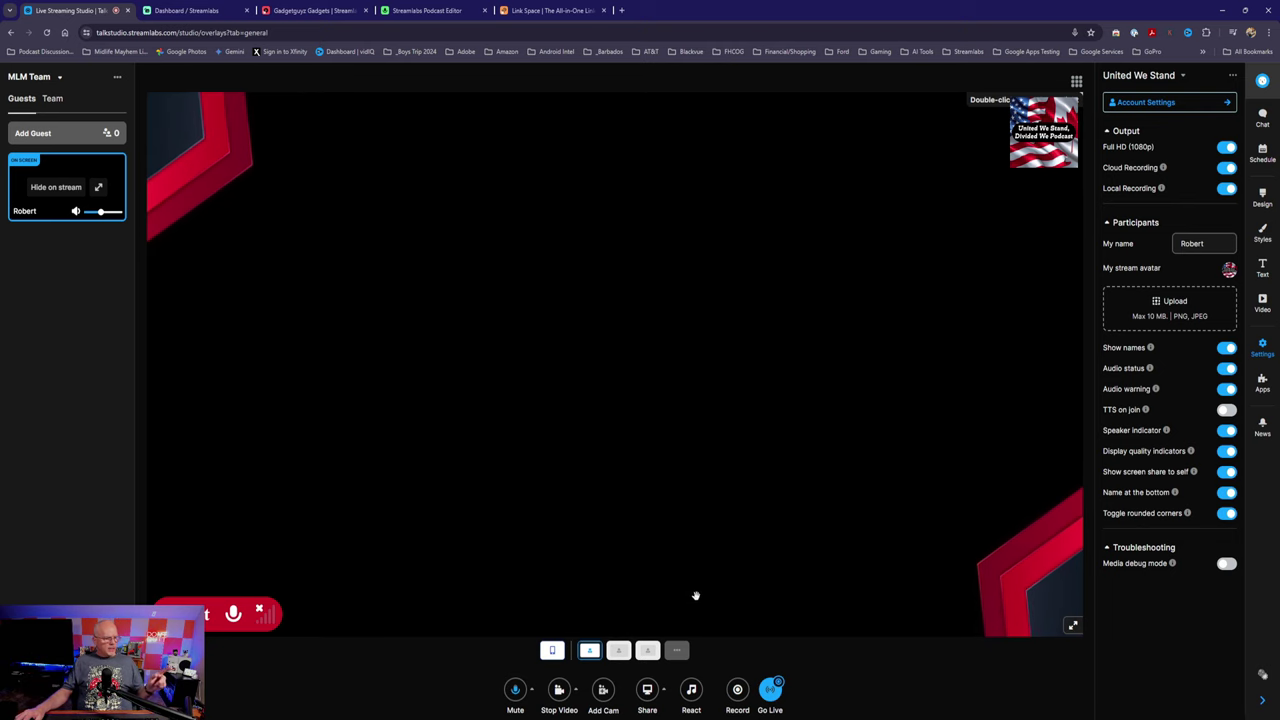
left_click(737, 692)
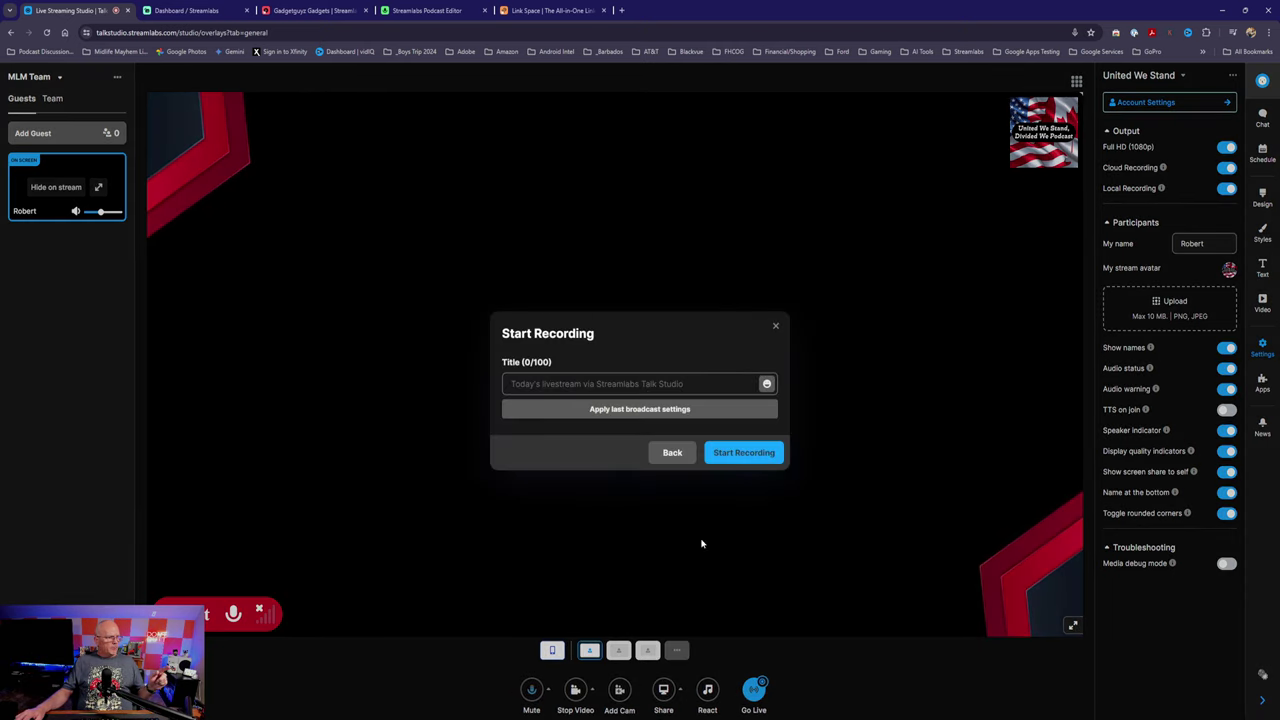
left_click(618, 387)
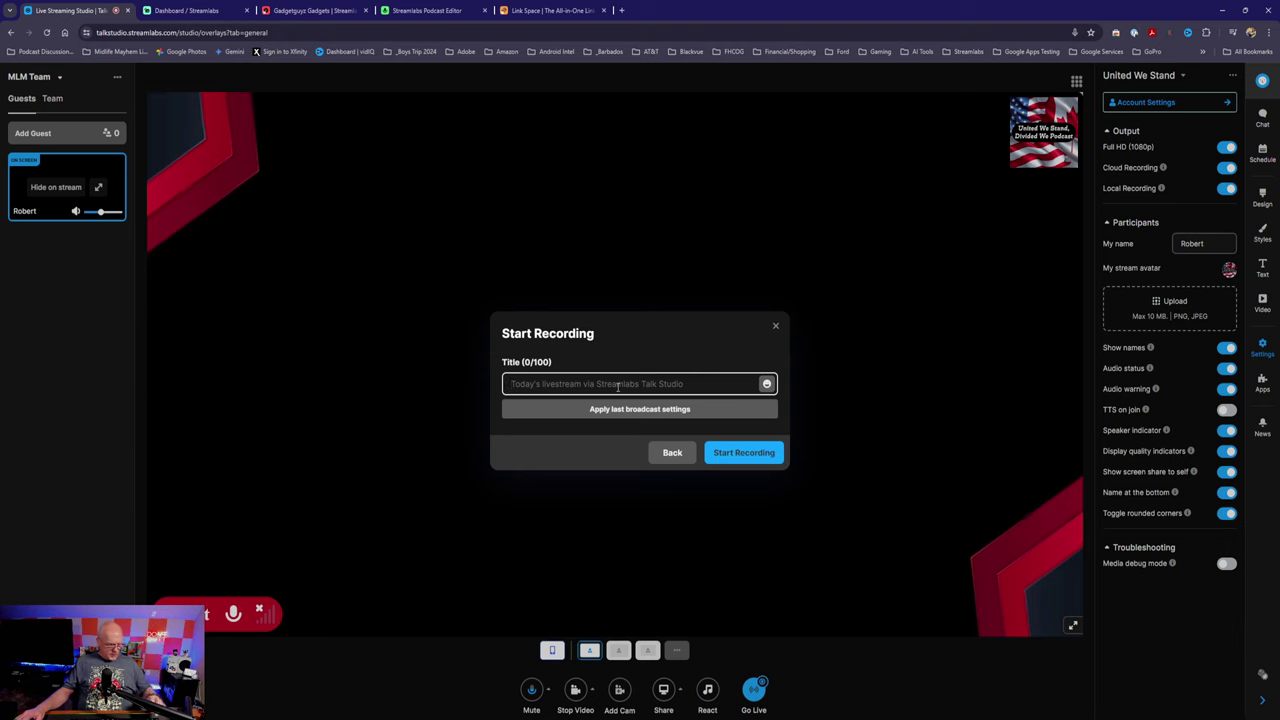
type("Test6")
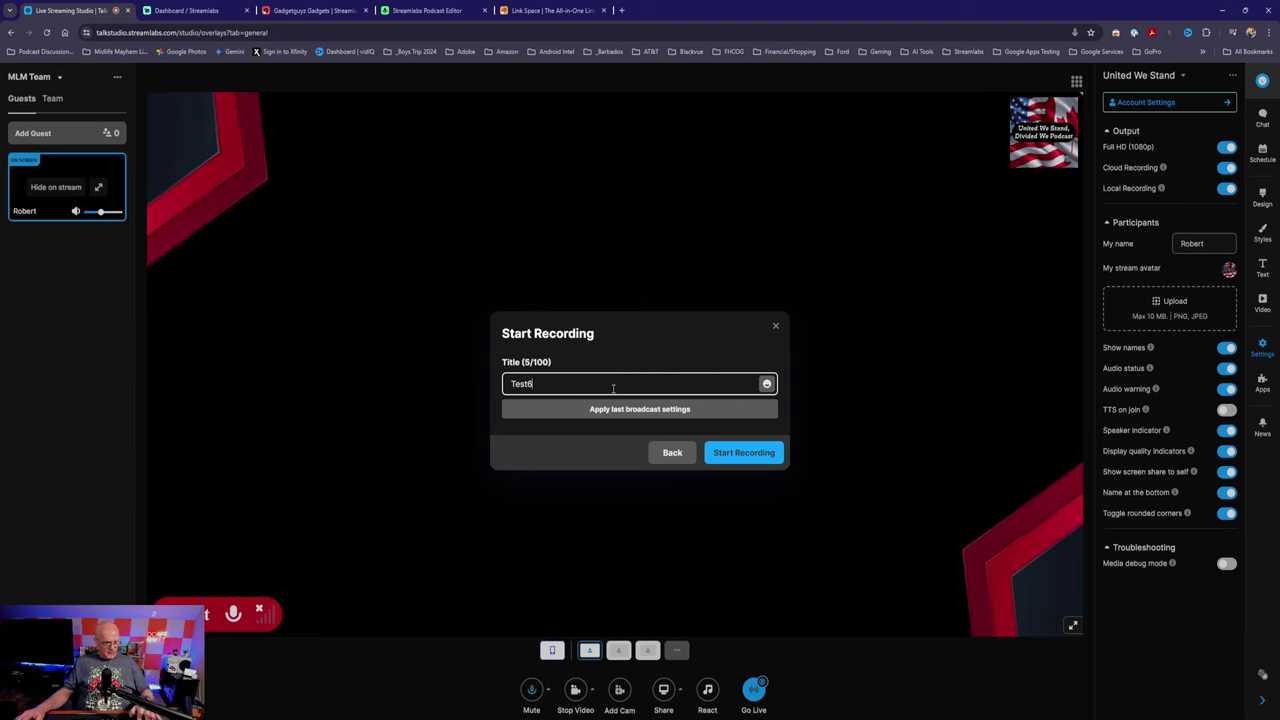
left_click(737, 452)
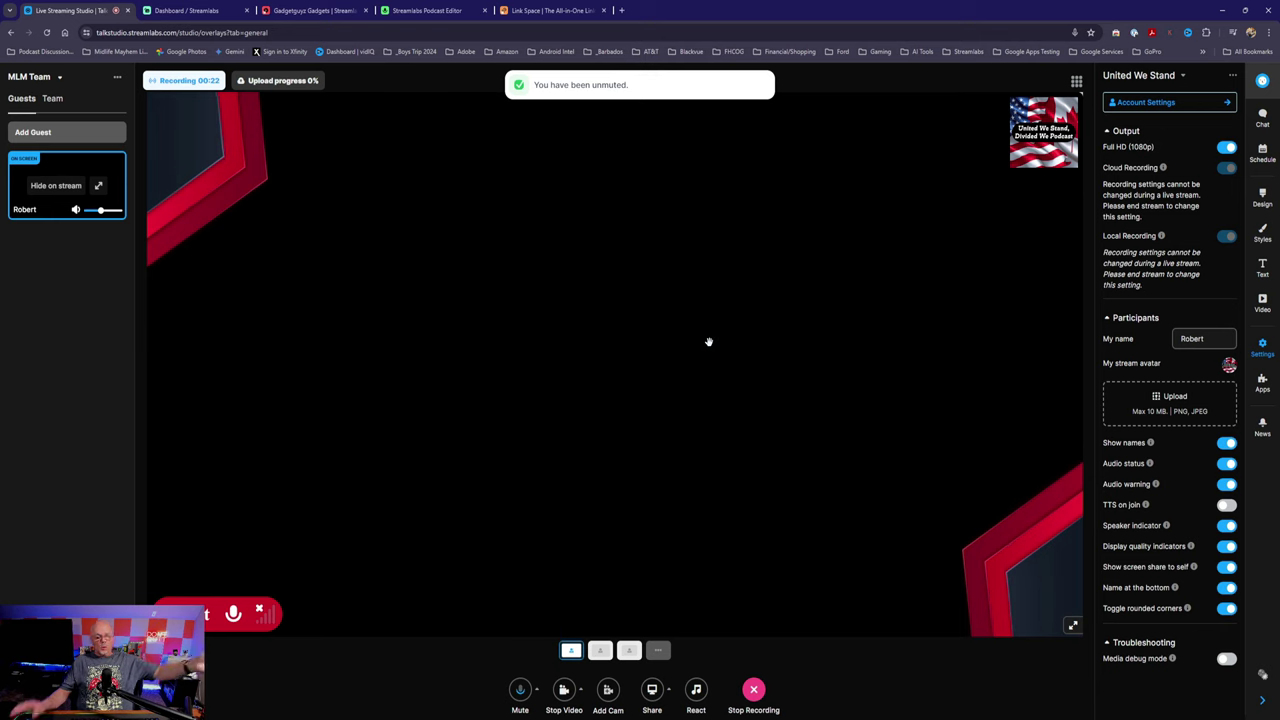
- End the recording, take the host's camera off the stream and close the studio settings
left_click(753, 689)
left_click(709, 442)
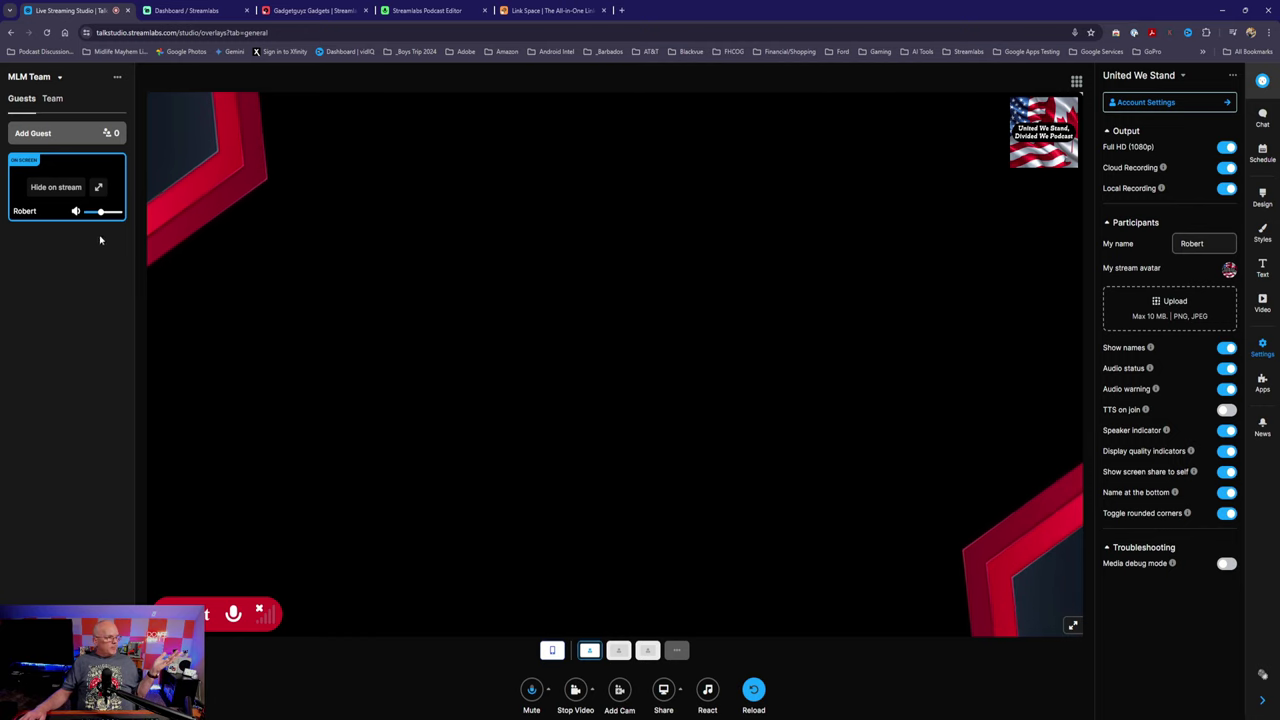
left_click(56, 187)
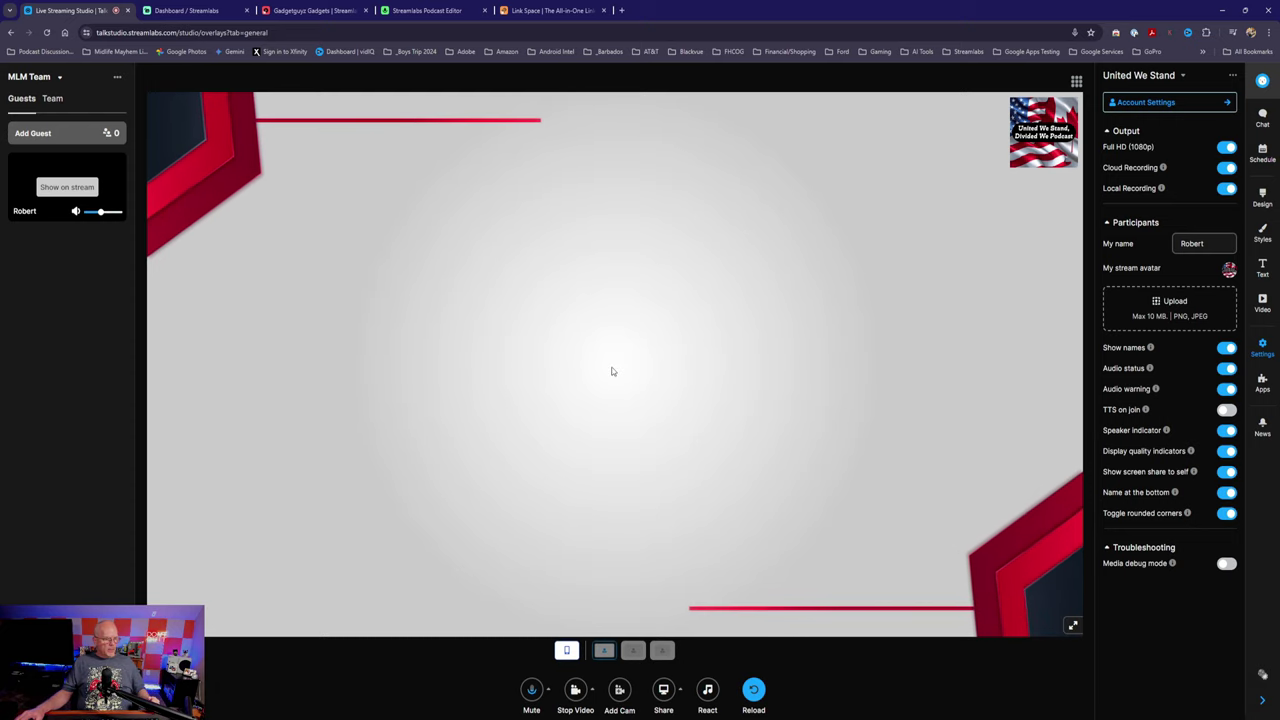
left_click(1262, 345)
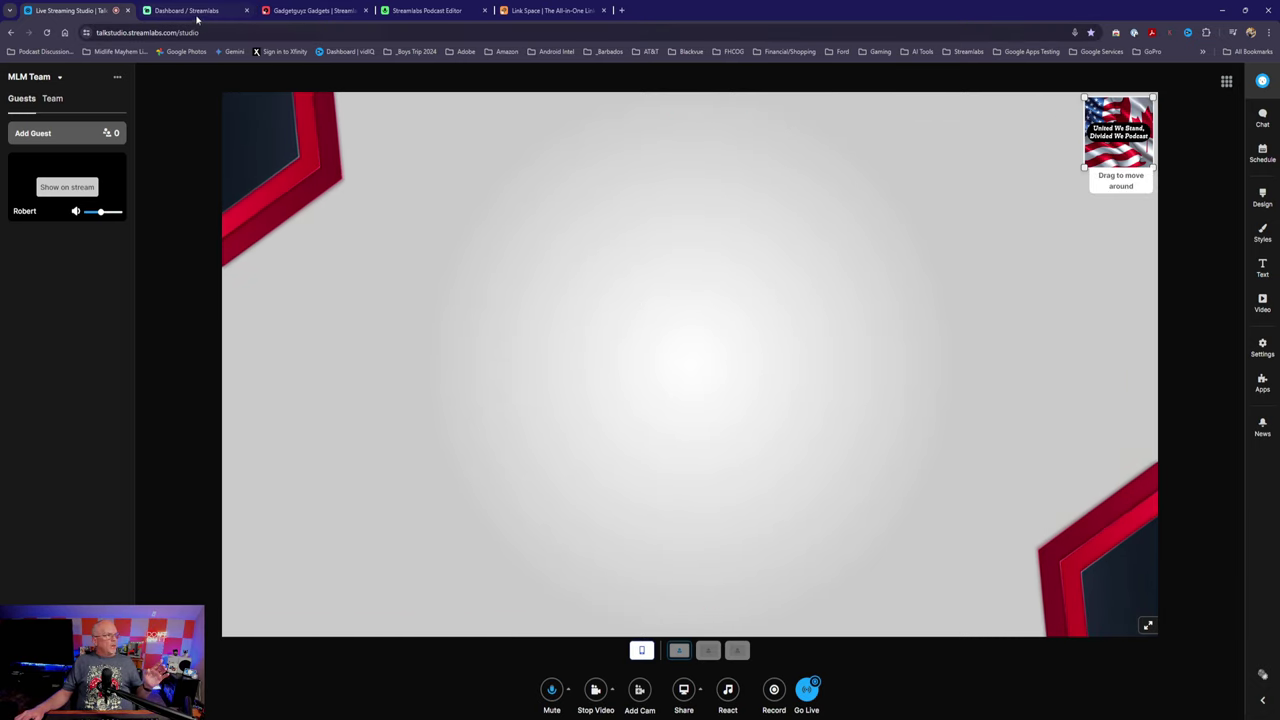
- View the Streamlabs Video Editor, and switch to Streamlabs Podcast Editor to open the May 15, 2024 project for editing
left_click(313, 11)
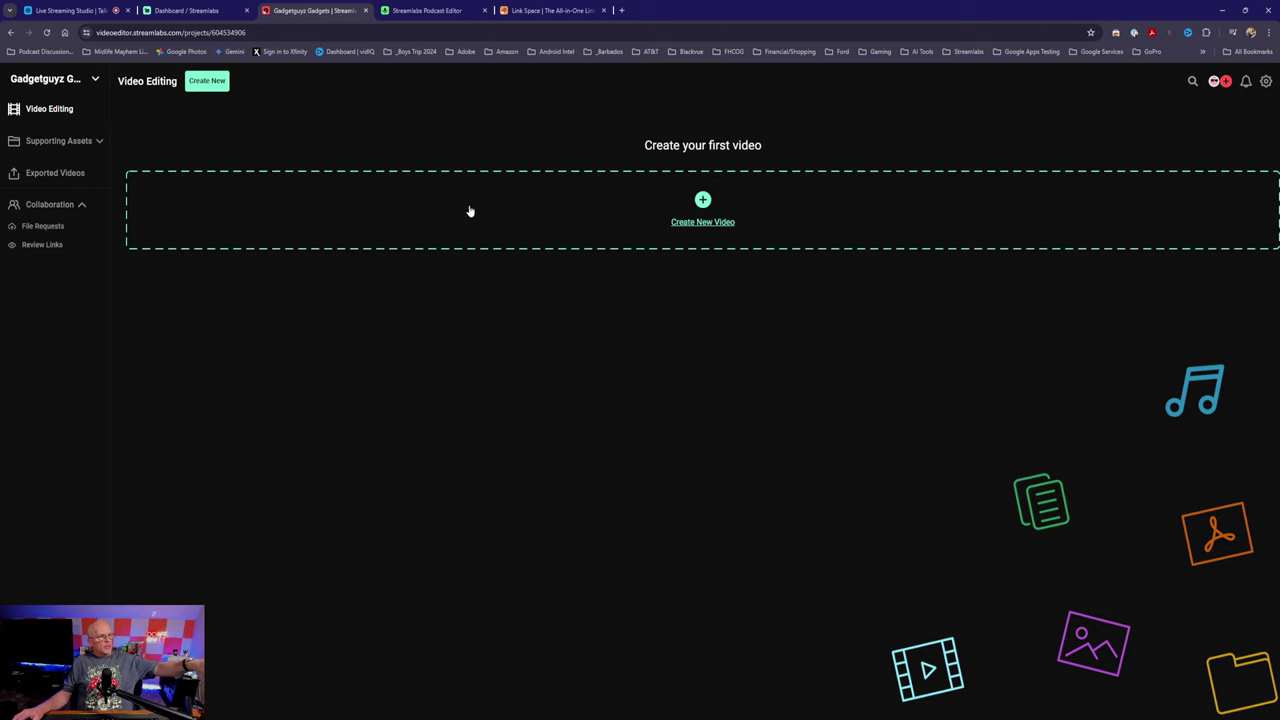
left_click(430, 12)
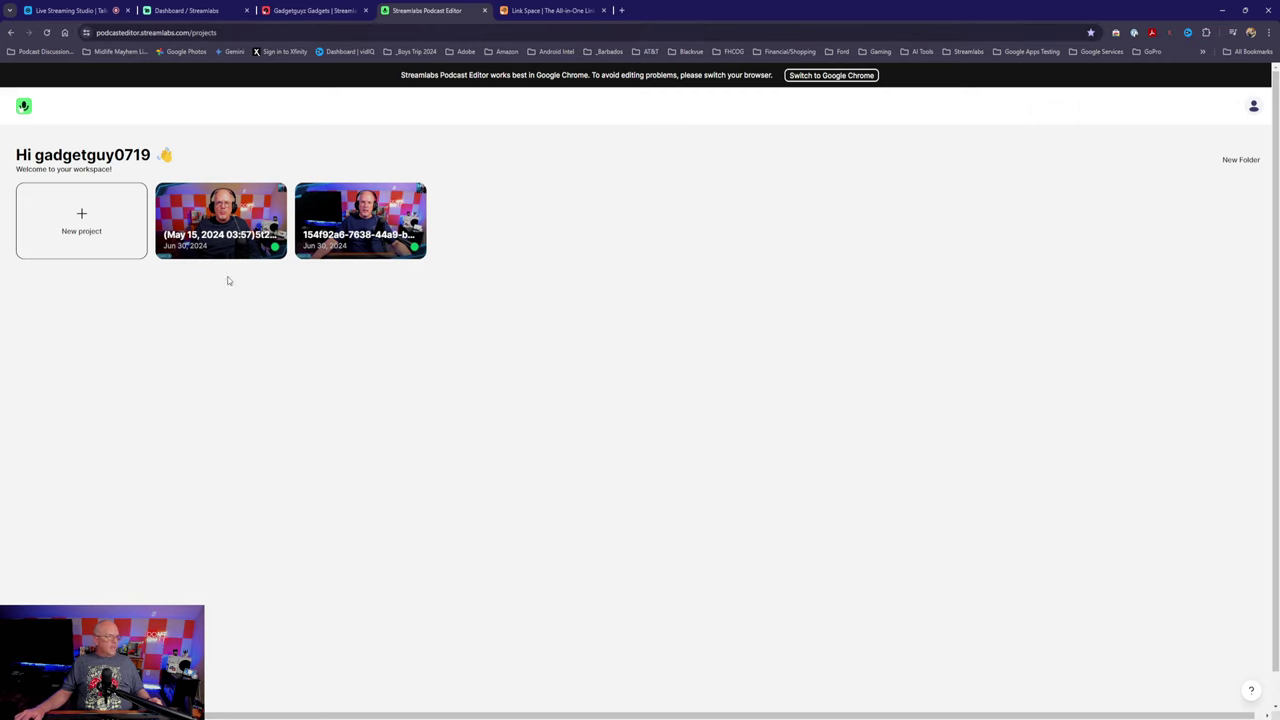
mouse_move(259, 215)
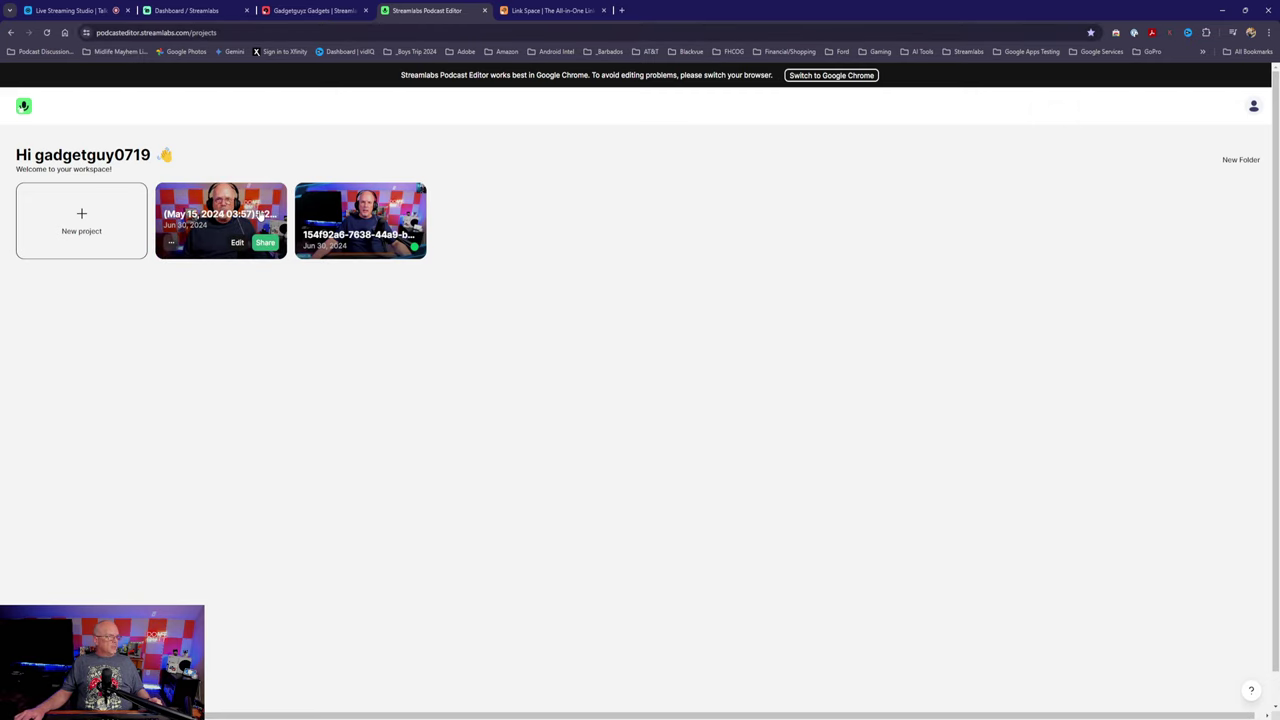
left_click(237, 243)
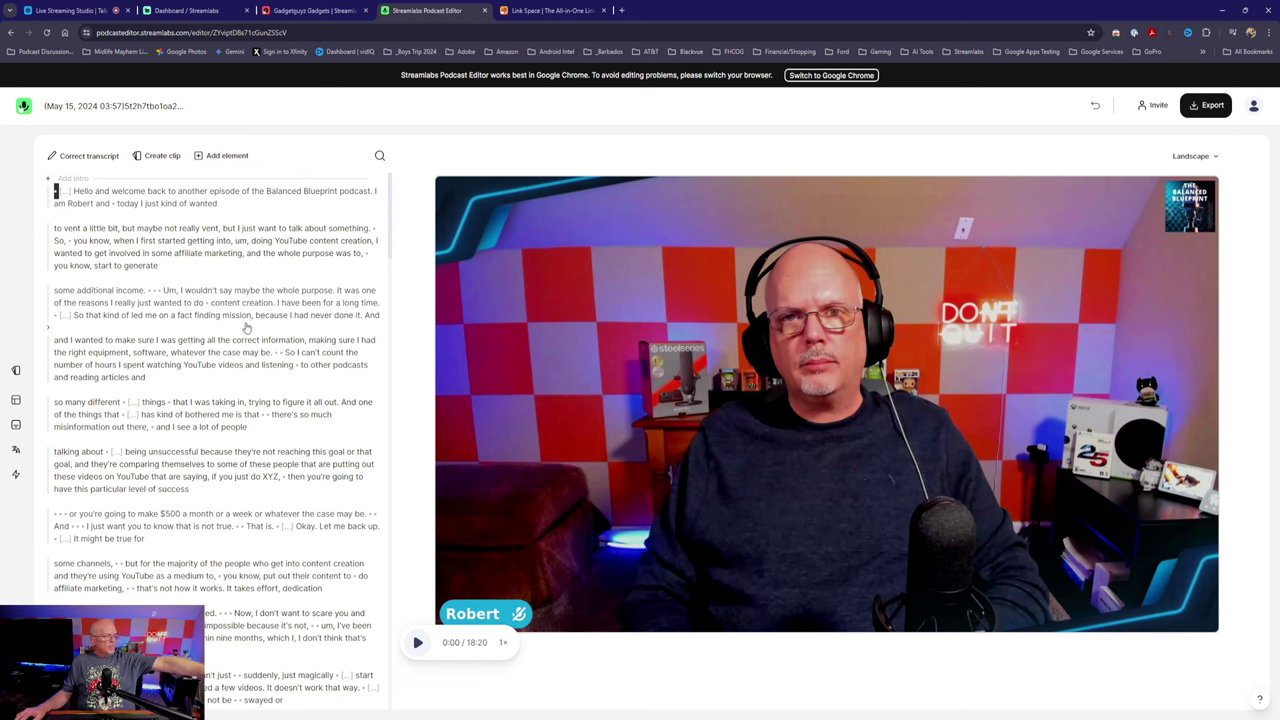
- Examine the transcript's editing options for the phrase "I wouldn't", the word "mission" and the line break below it
double_click(212, 292)
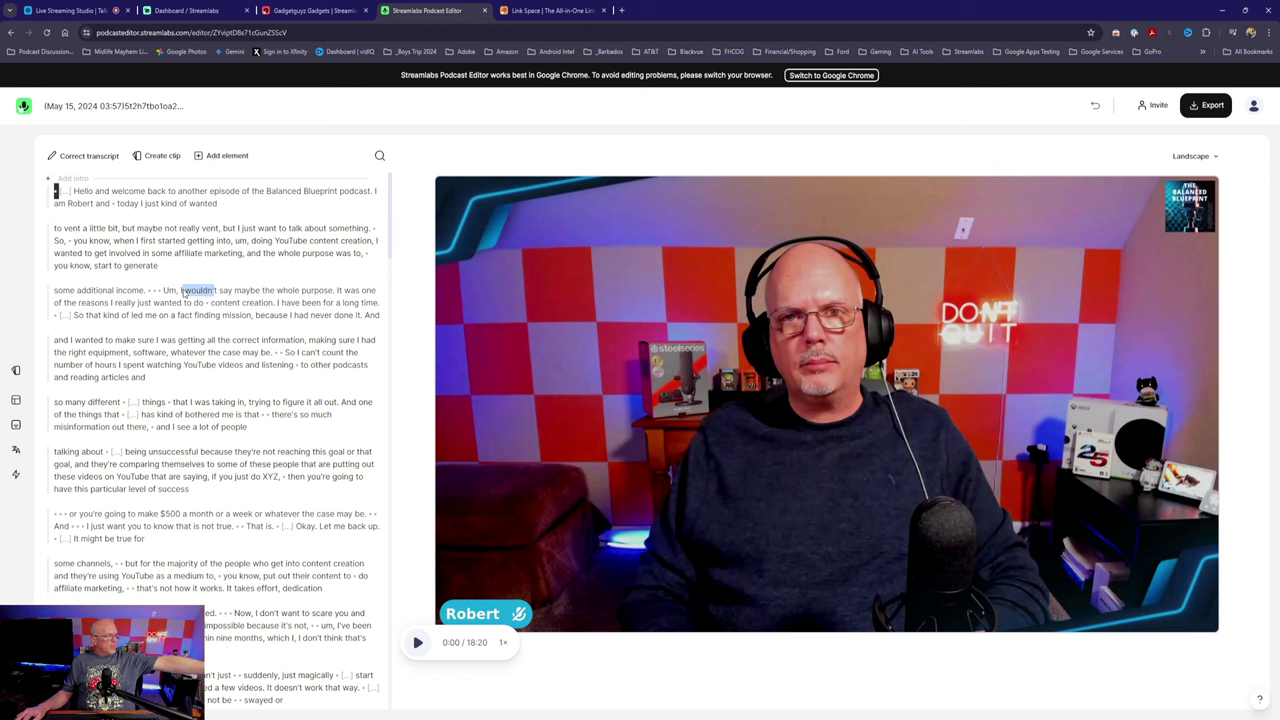
right_click(207, 294)
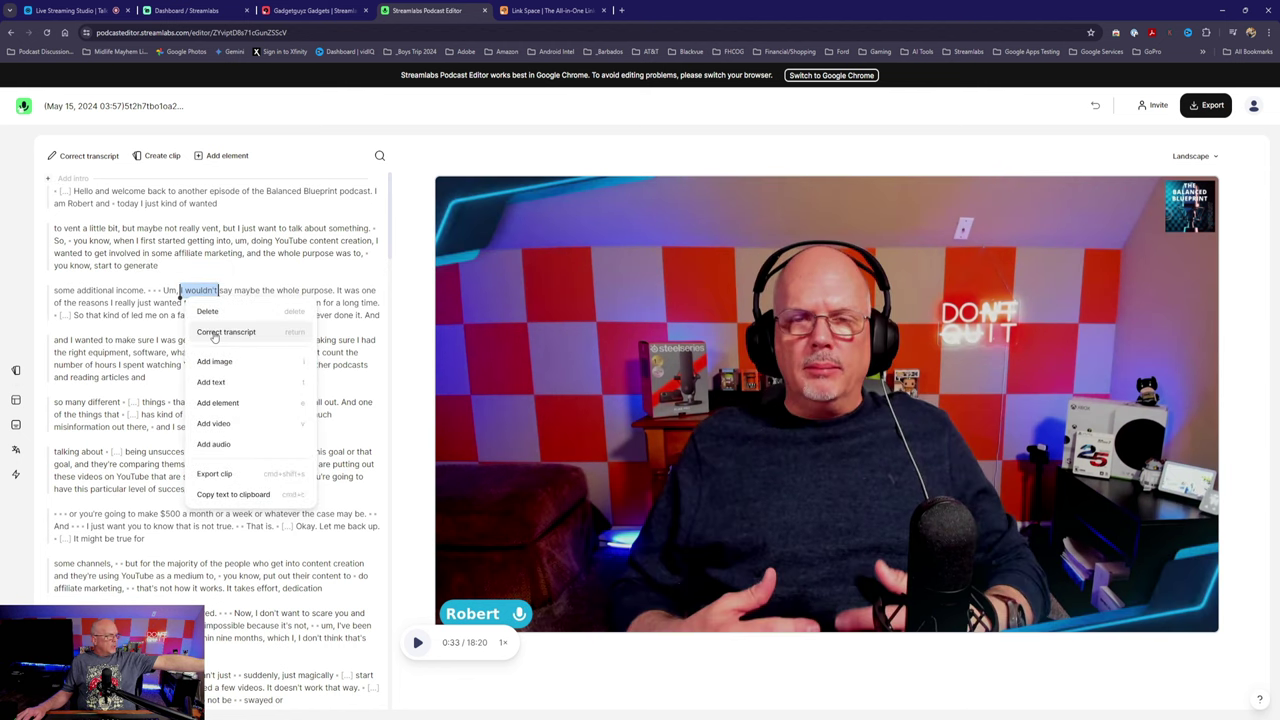
left_click(158, 334)
left_click(229, 318)
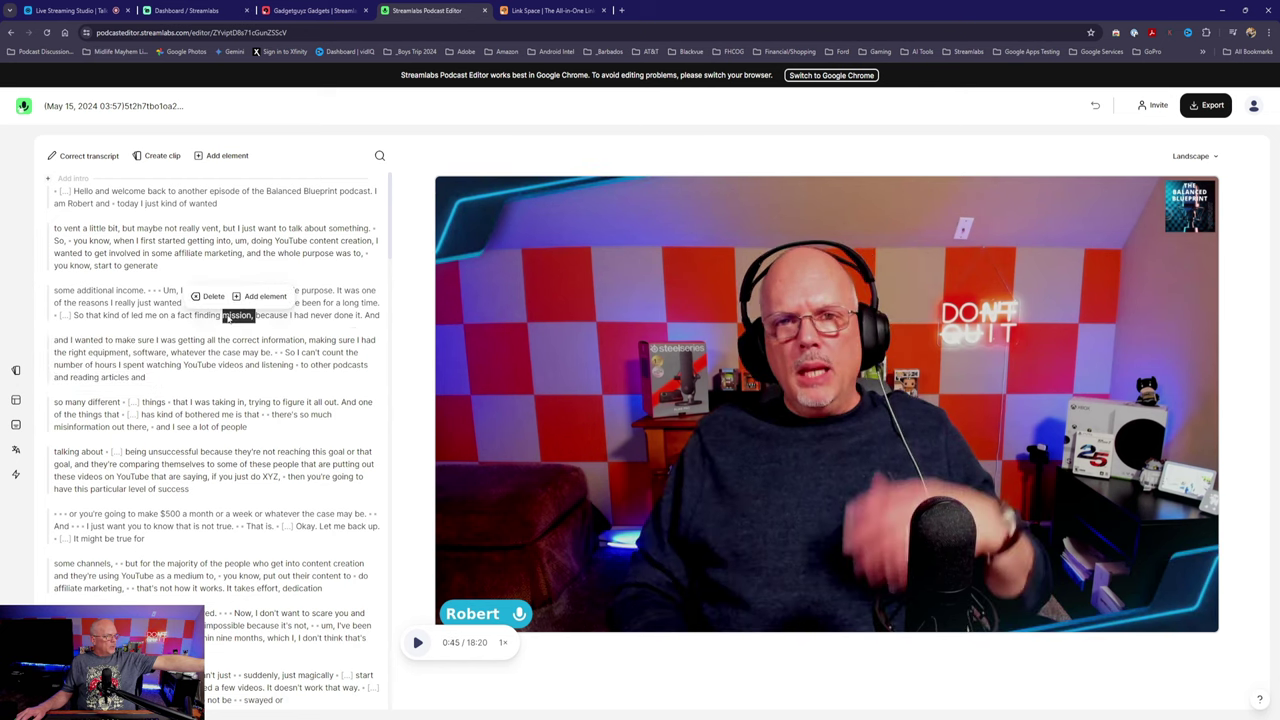
left_click(258, 335)
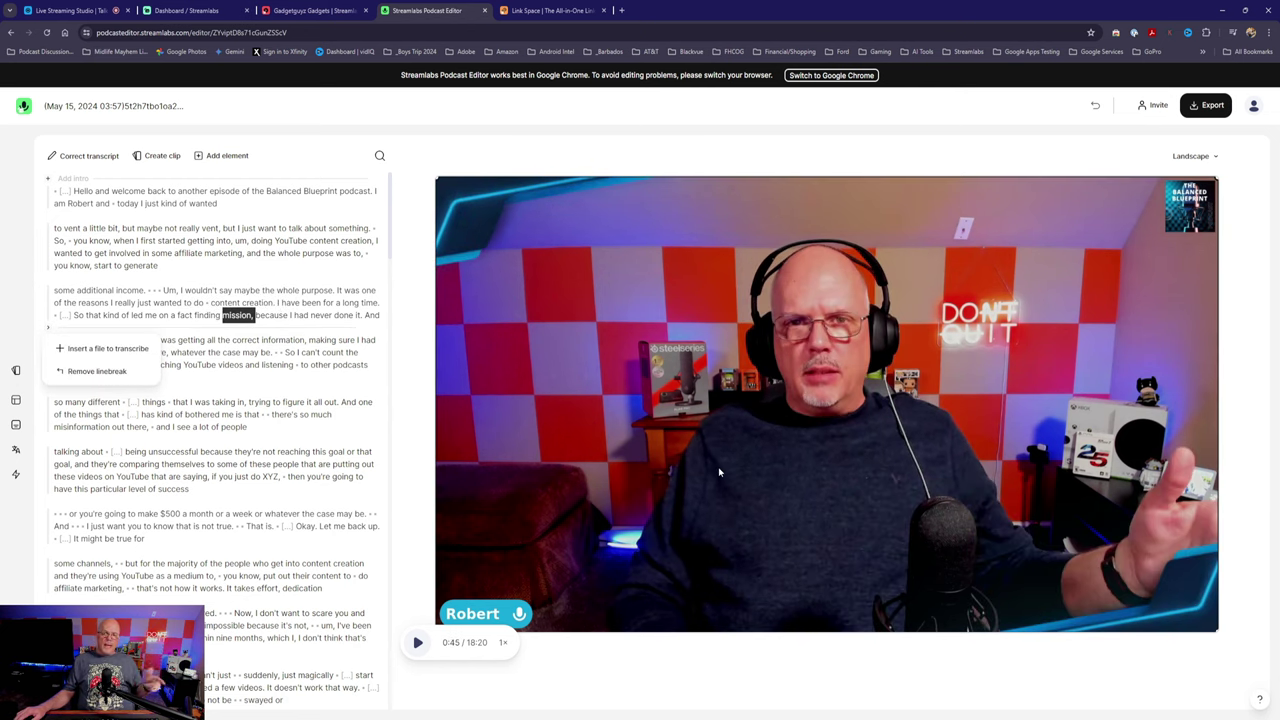
left_click(829, 661)
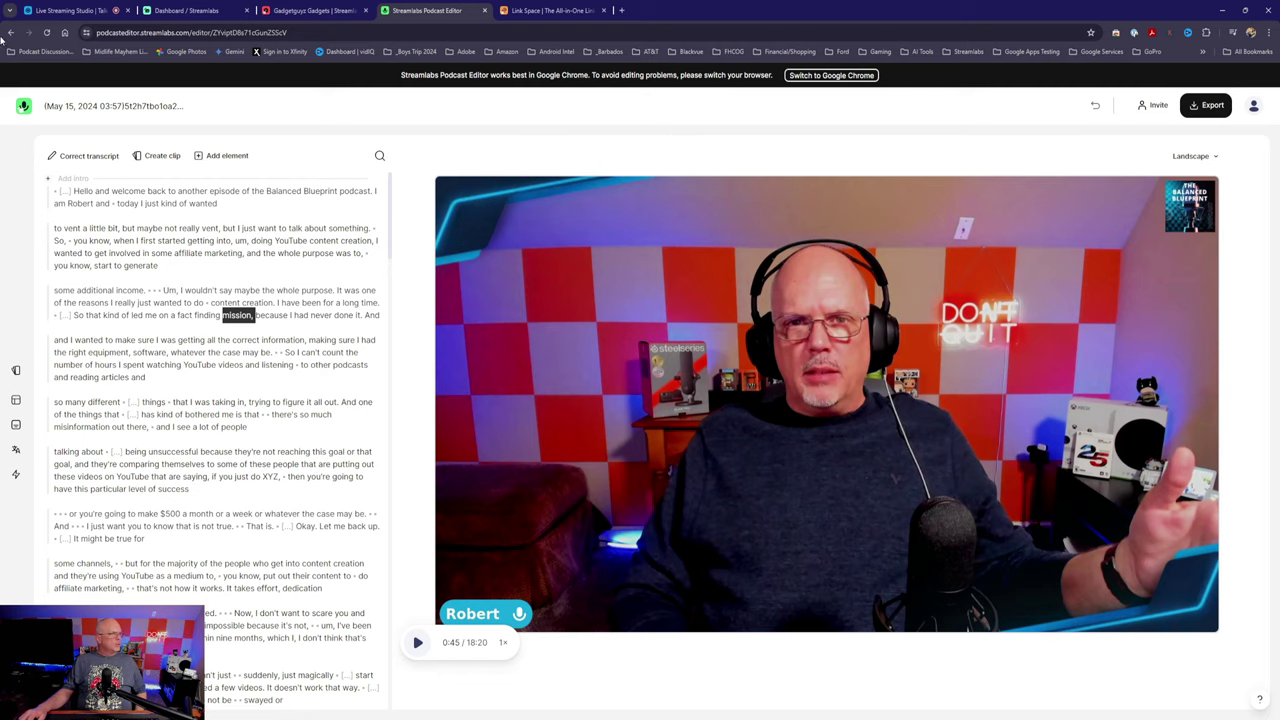
- Return to the projects list, open the May 15, 2024 project's share page and check its subtitle download options
key("alt+Left")
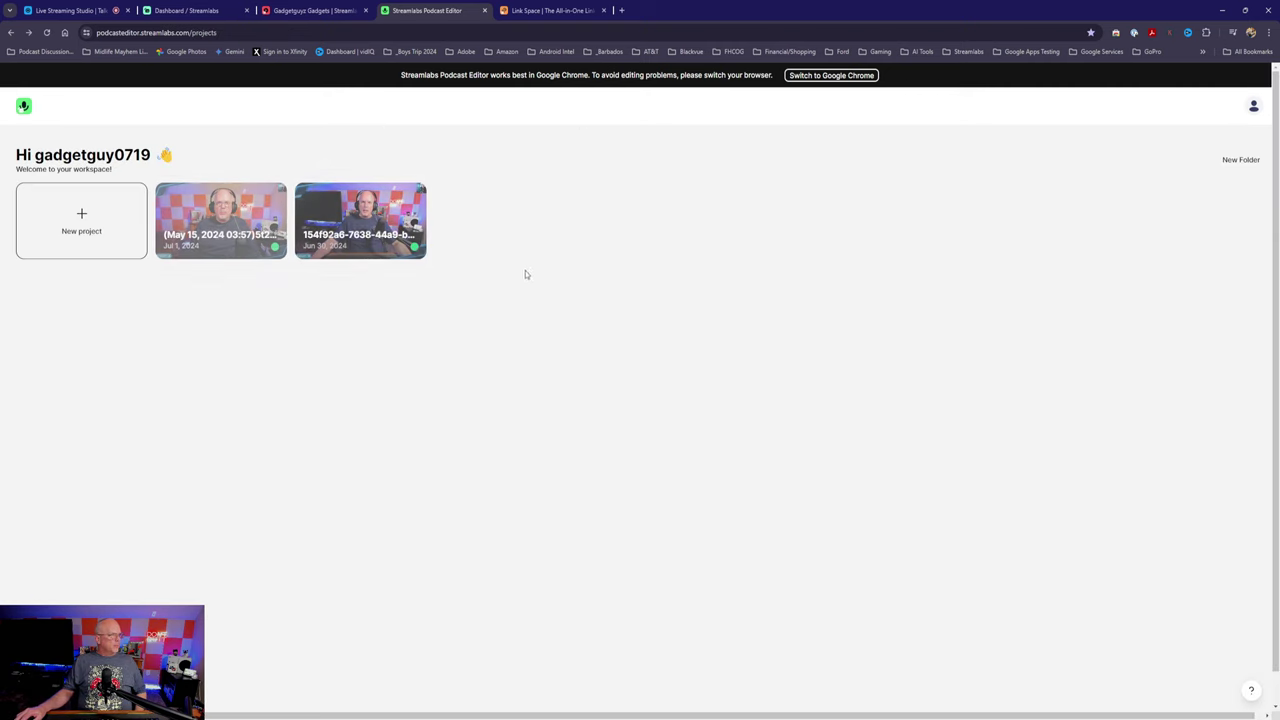
left_click(264, 243)
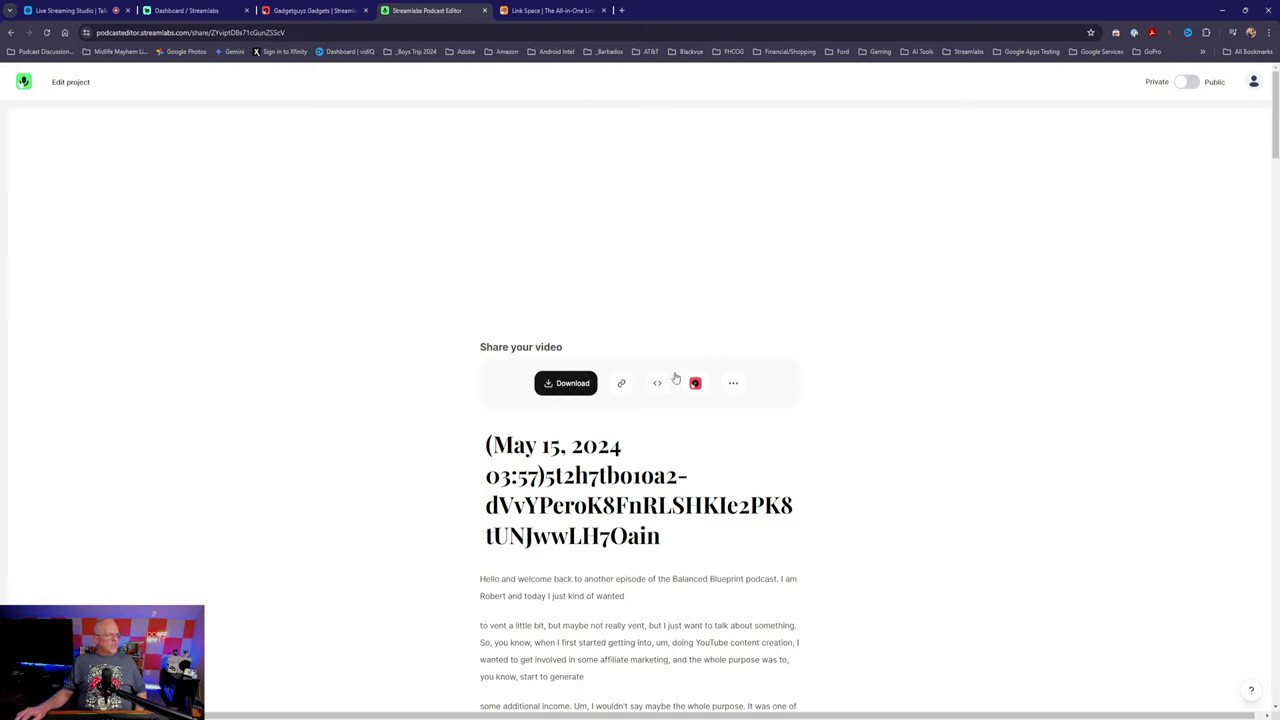
left_click(732, 365)
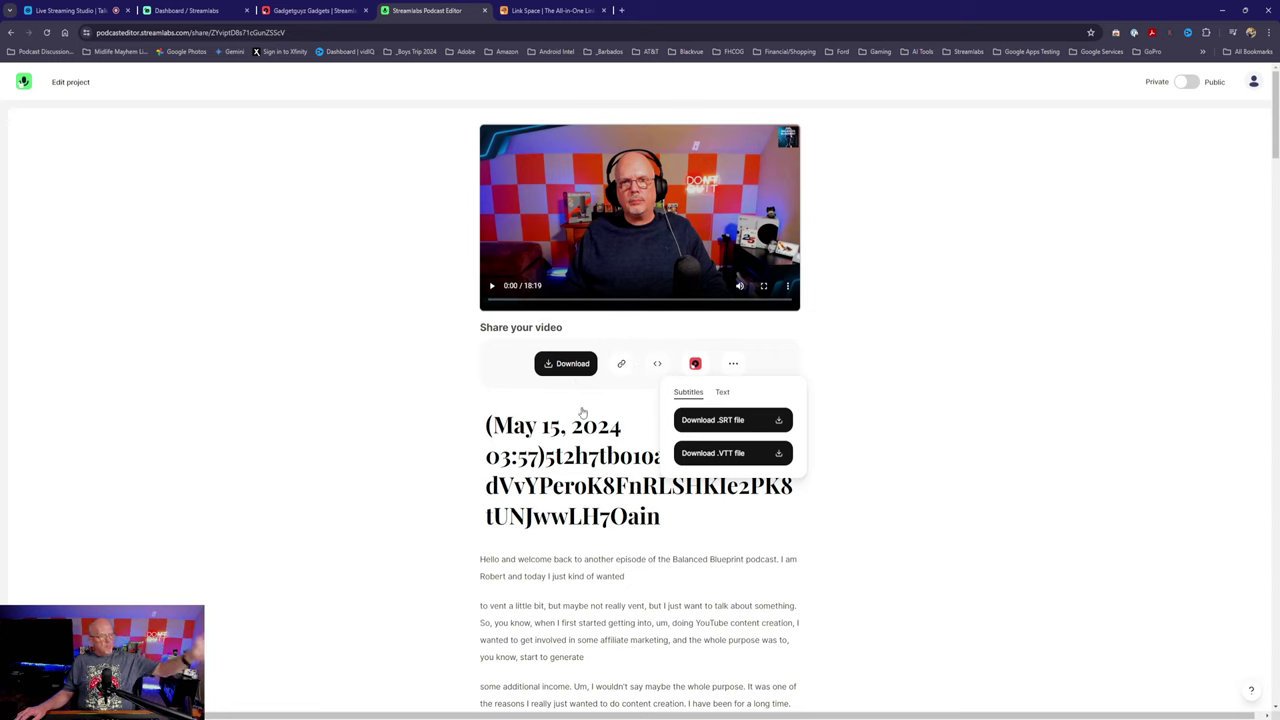
left_click(406, 381)
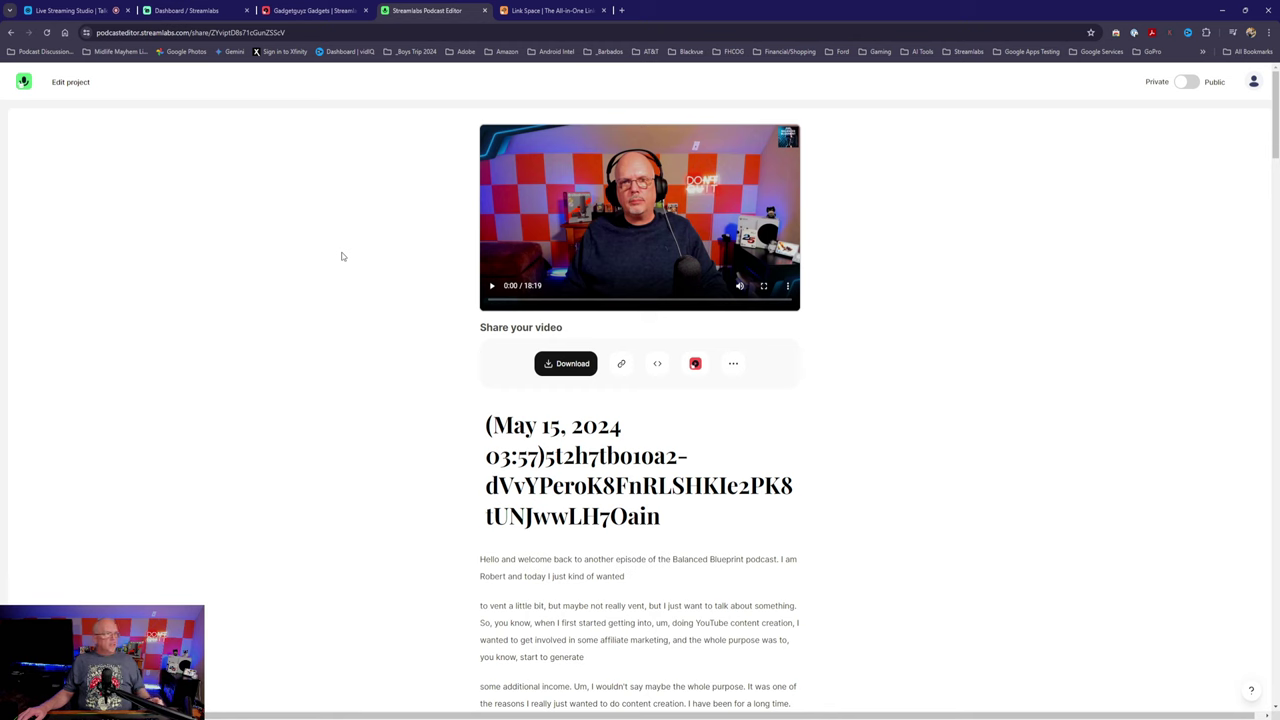
- Switch to the Streamlabs dashboard and view the Memberships page with the Ultra plan's benefits
left_click(177, 12)
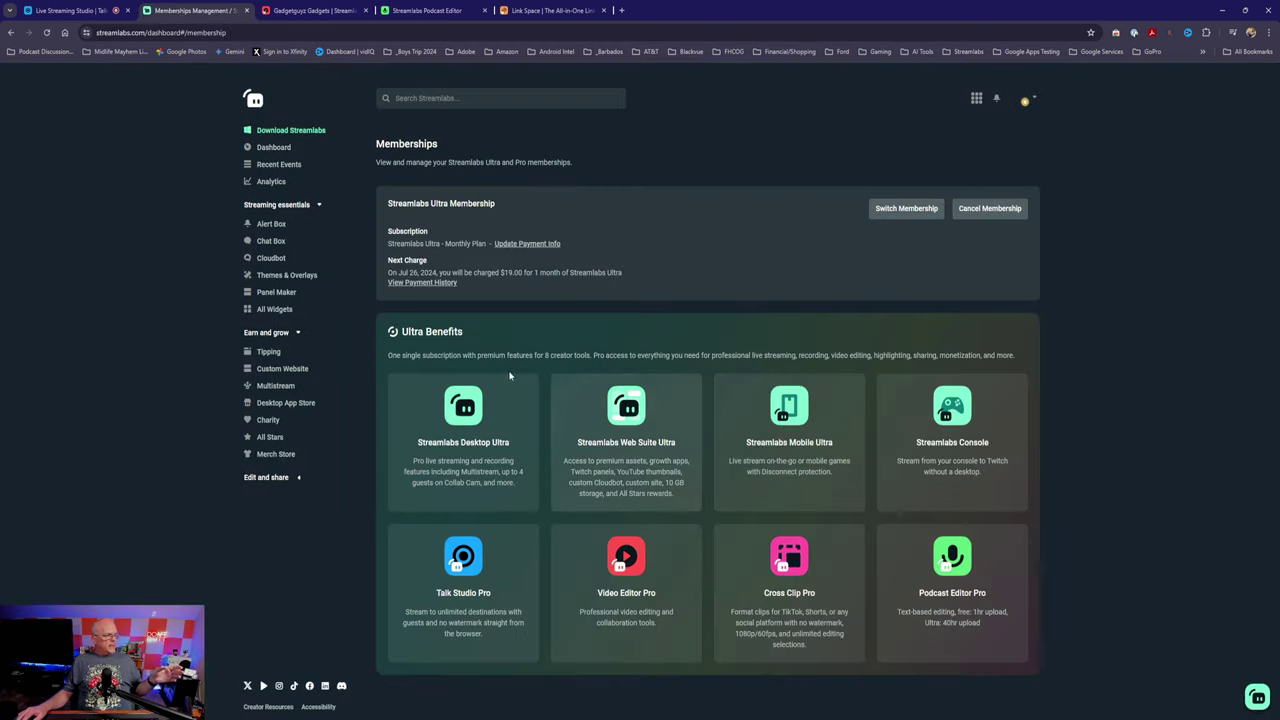
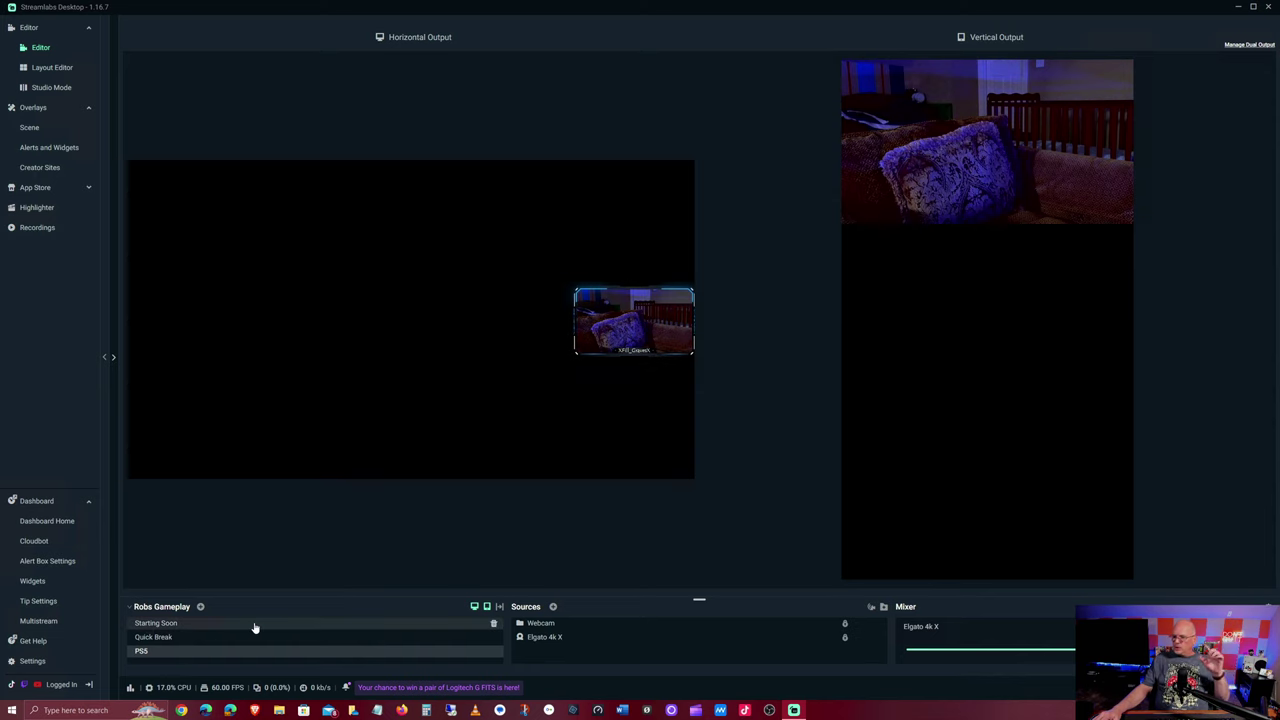
- Preview the Starting Soon and Quick Break scenes in both outputs, and return to the PS5 scene
left_click(254, 626)
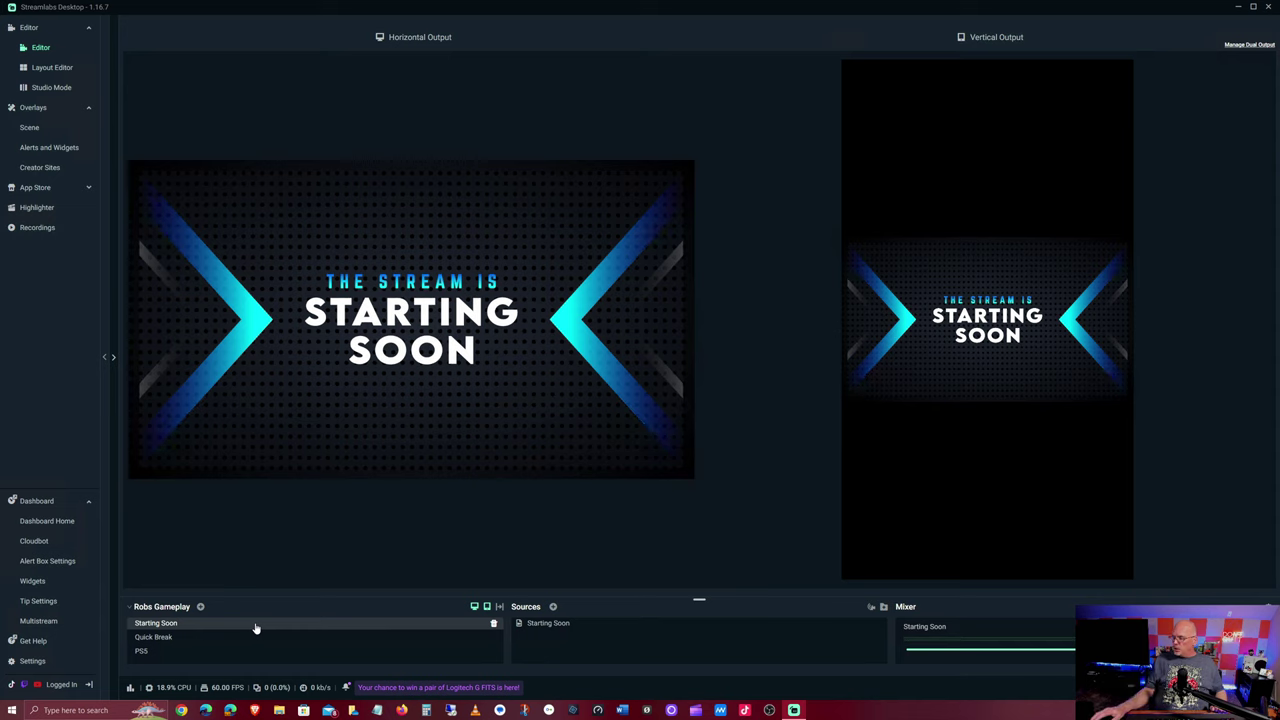
left_click(172, 643)
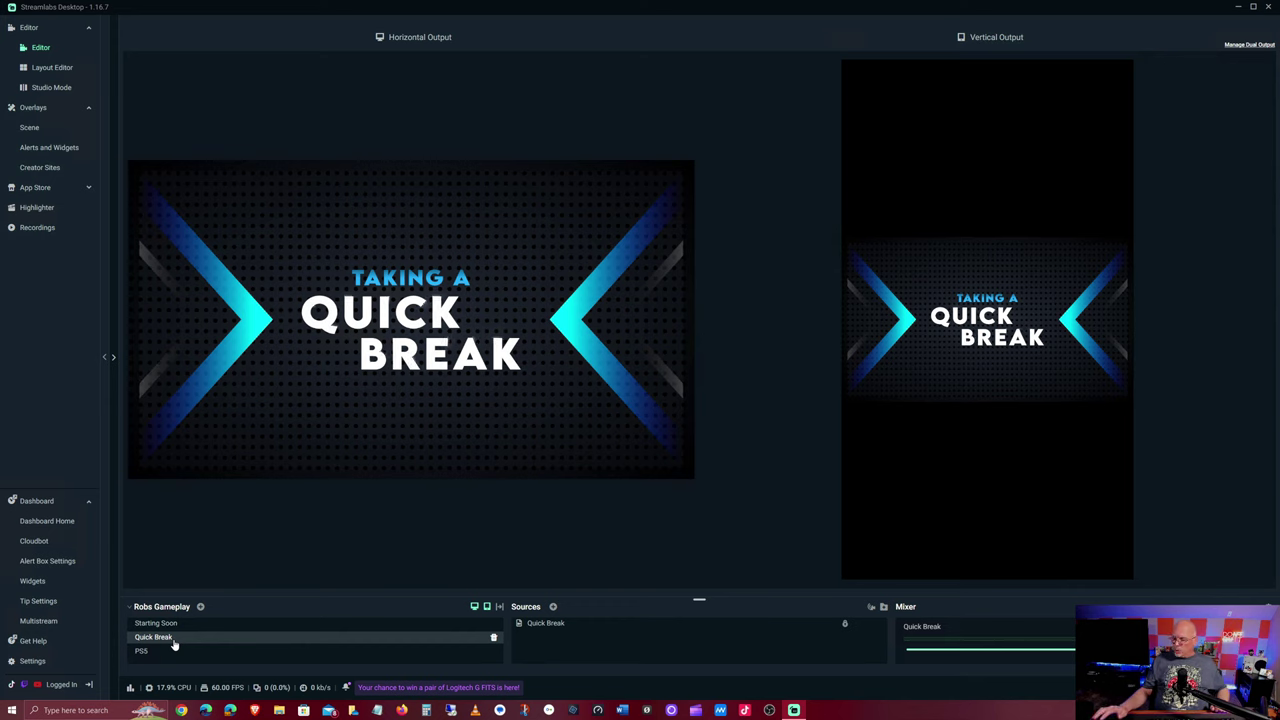
left_click(322, 653)
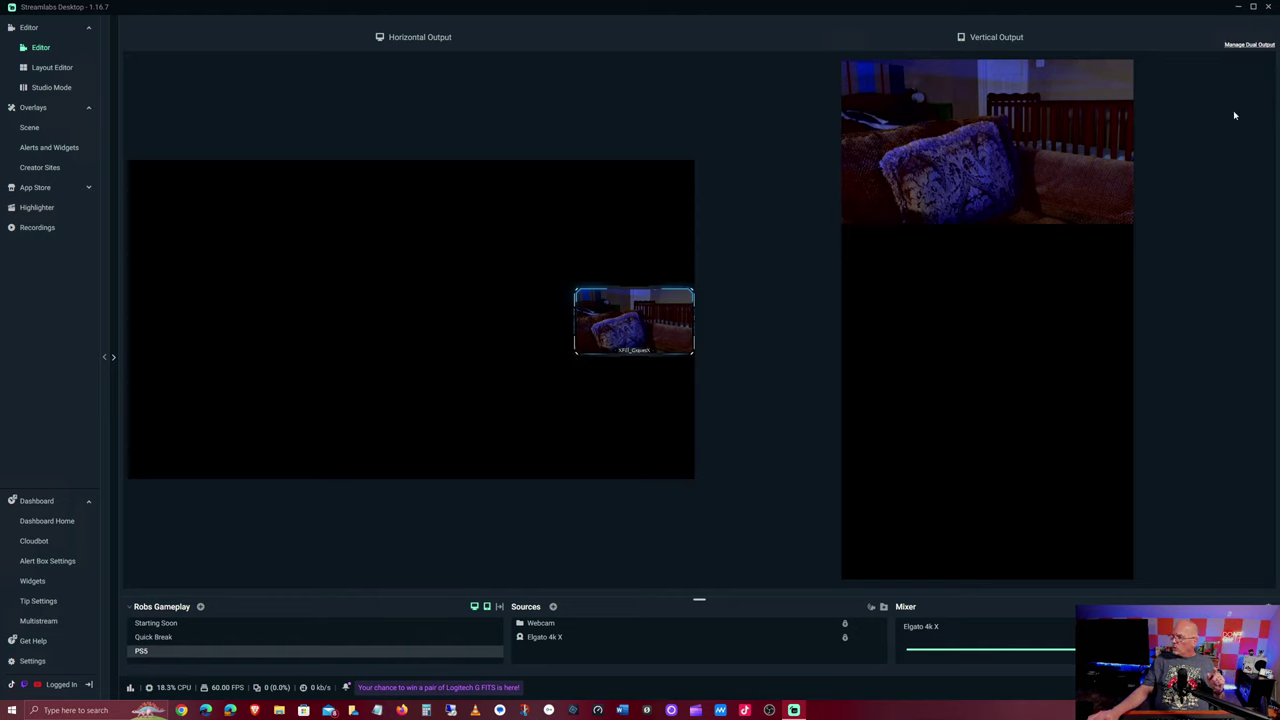
- Open the dual output video settings and view the resolution and frame rate options for the horizontal and vertical canvases
left_click(1249, 45)
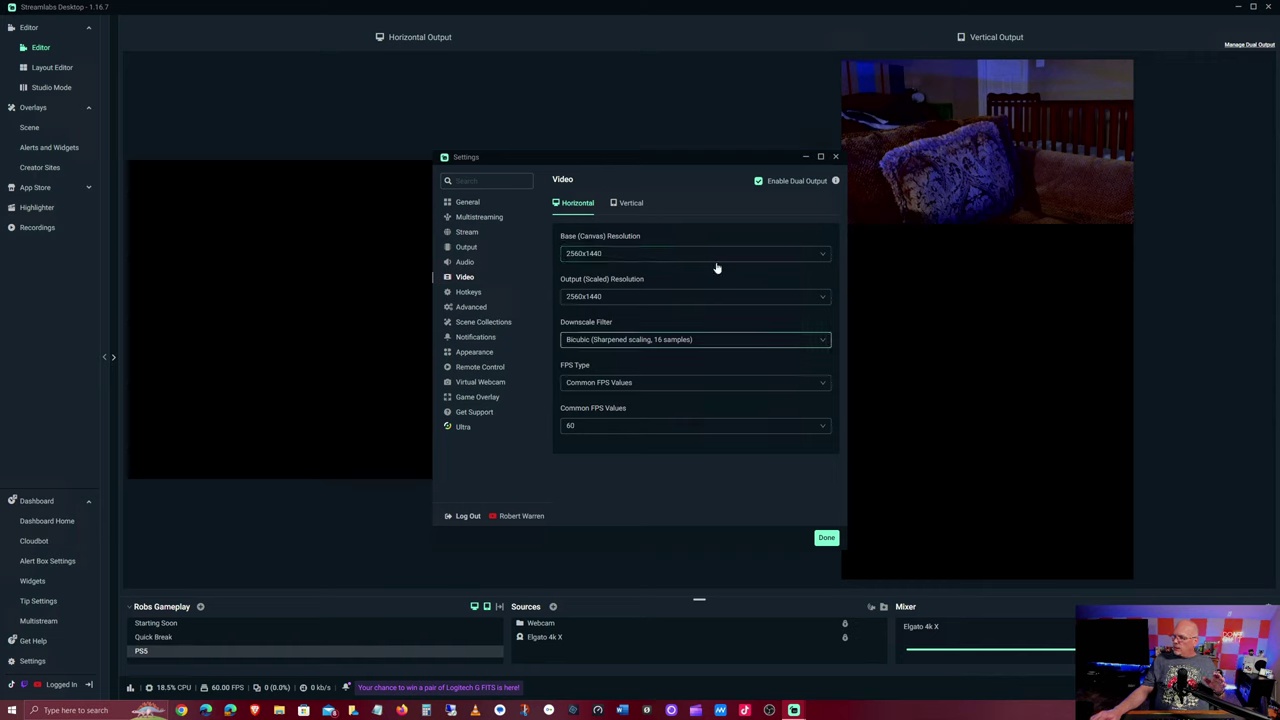
left_click(630, 206)
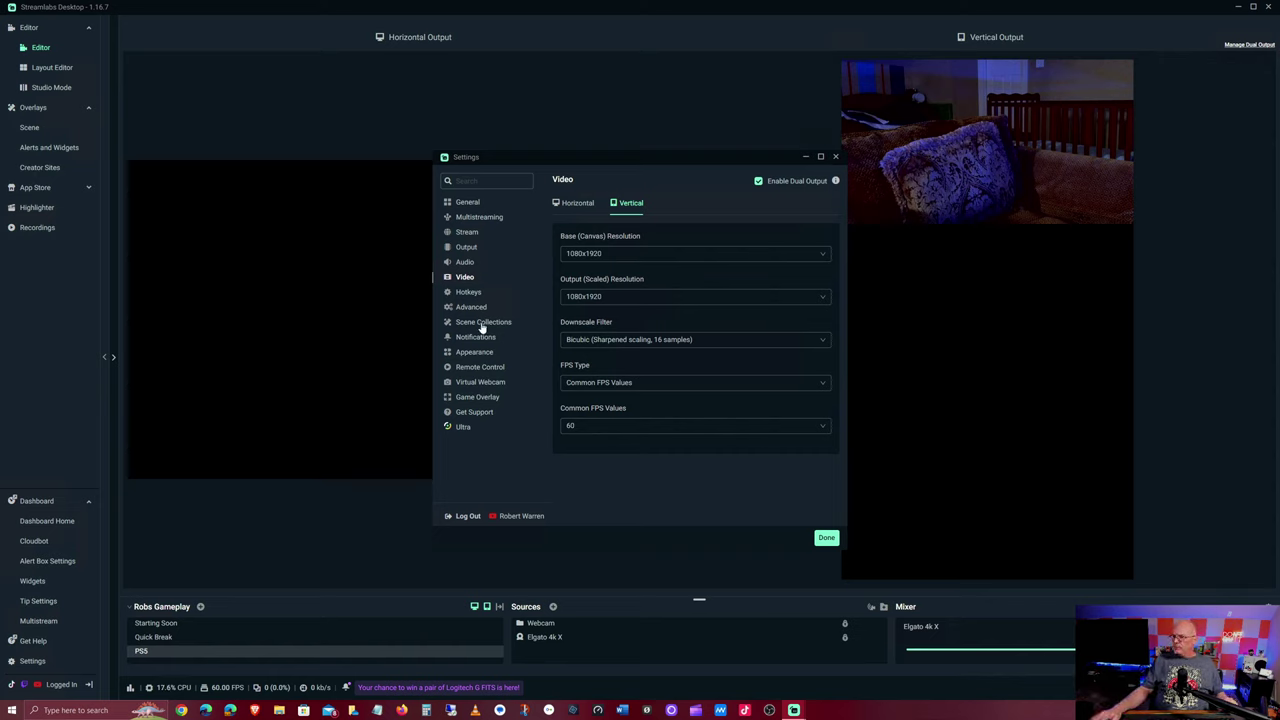
- Review the Multistreaming instructions and look through the list of stream destinations in the Stream settings
left_click(462, 218)
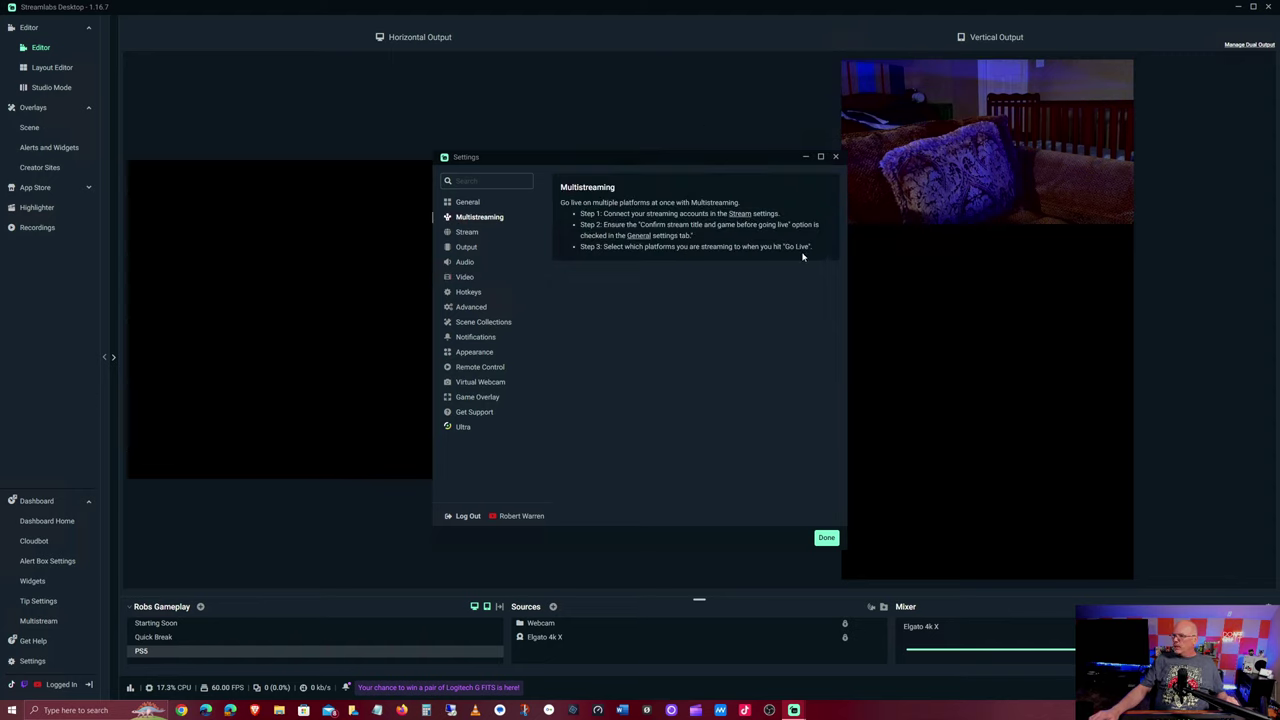
left_click(475, 237)
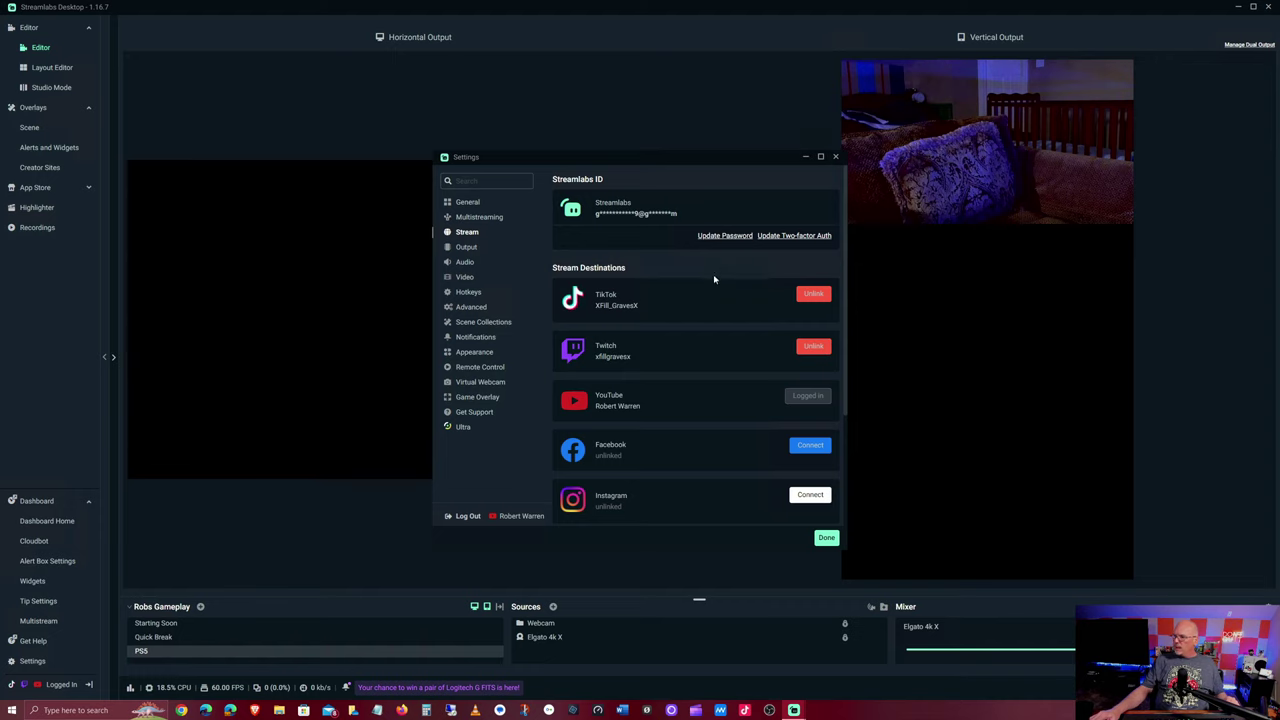
scroll(722, 320, "down", 3)
scroll(731, 338, "up", 3)
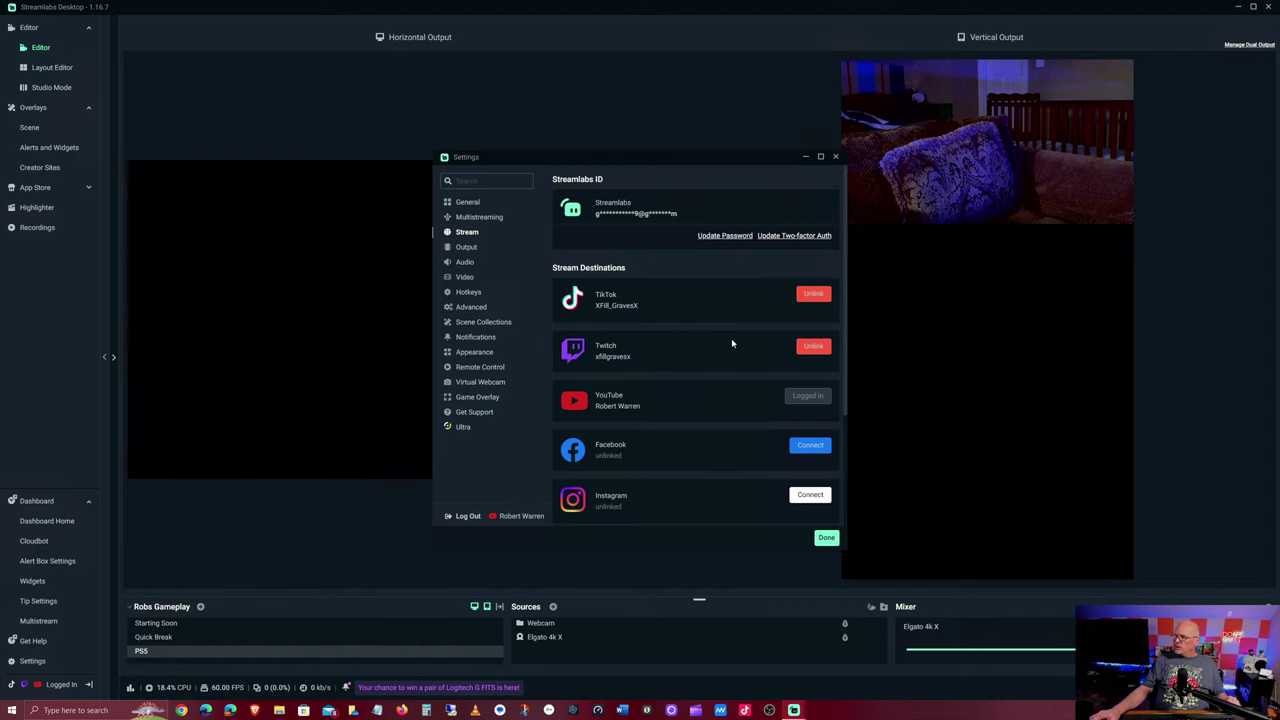